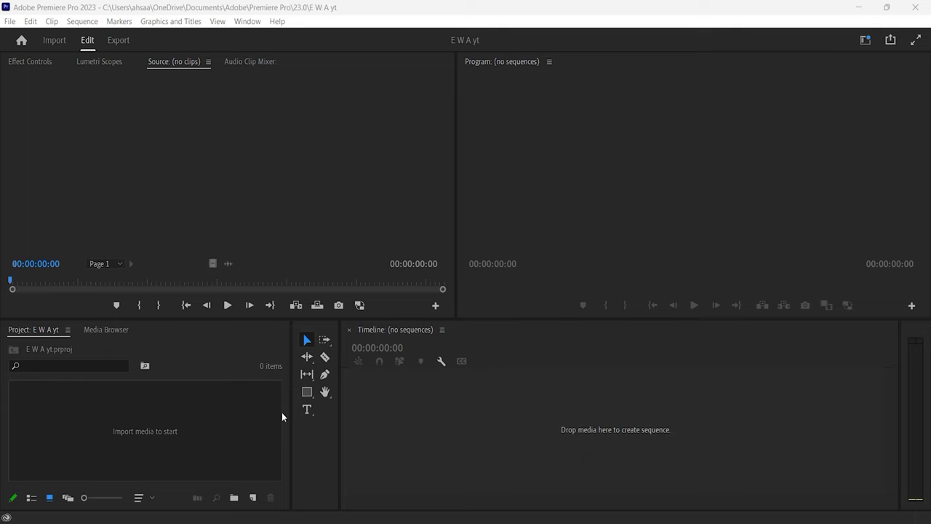
- Import all five video files from D:\Videos into the project
{"action": "left_click", "coordinate": [260, 416]}
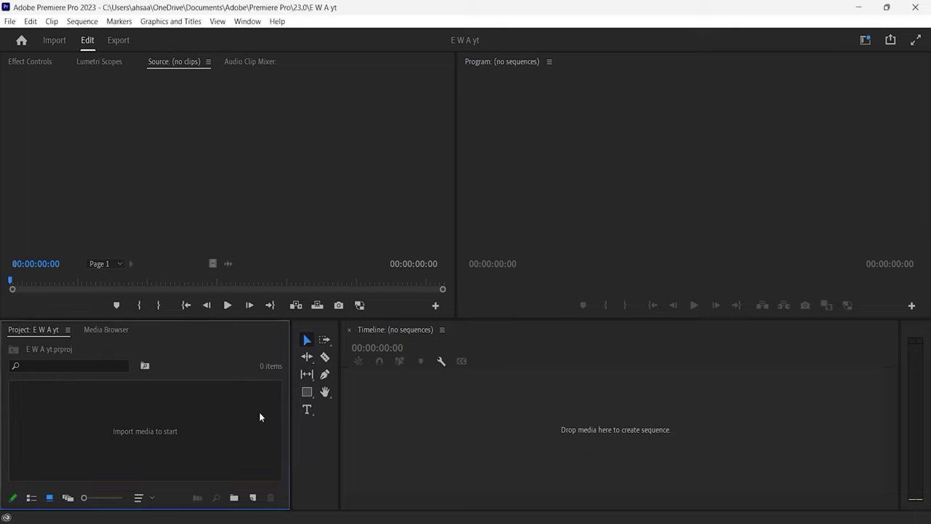
{"action": "double_click", "coordinate": [216, 430]}
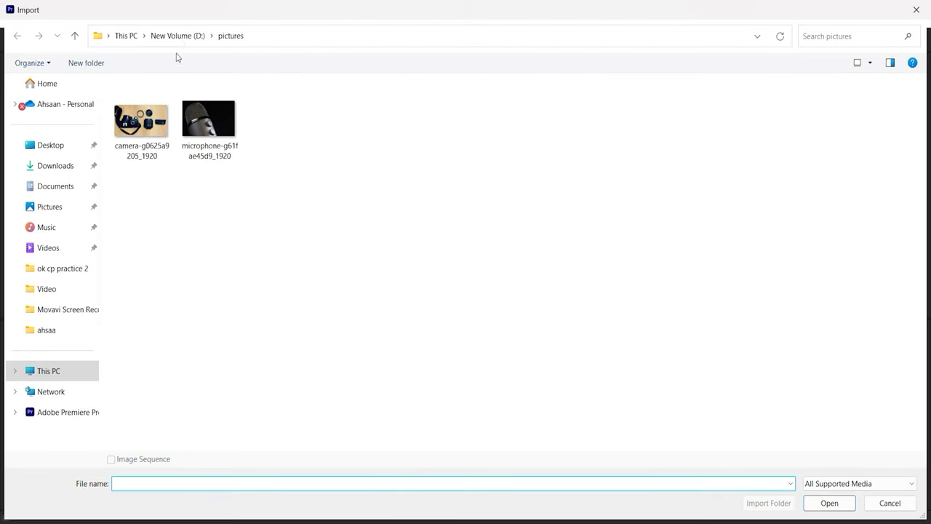
{"action": "left_click", "coordinate": [177, 35]}
{"action": "left_click", "coordinate": [183, 166]}
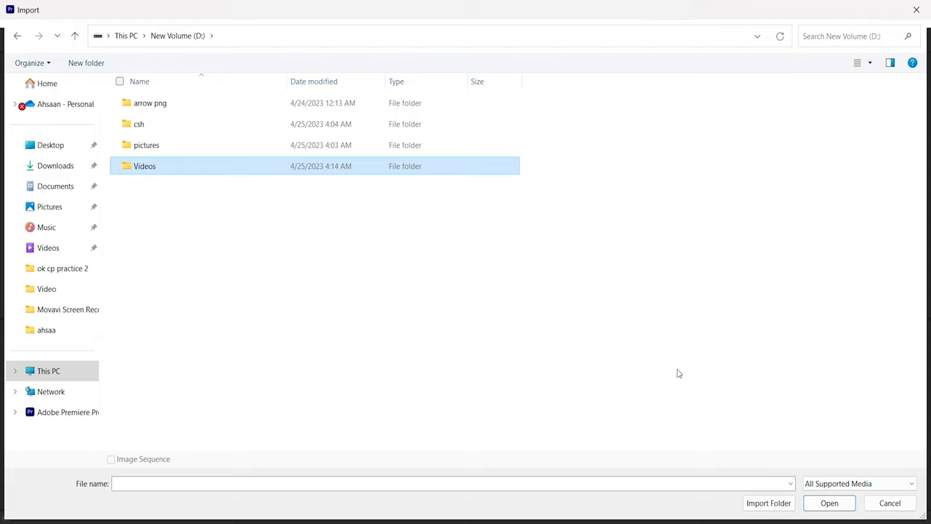
{"action": "double_click", "coordinate": [443, 175]}
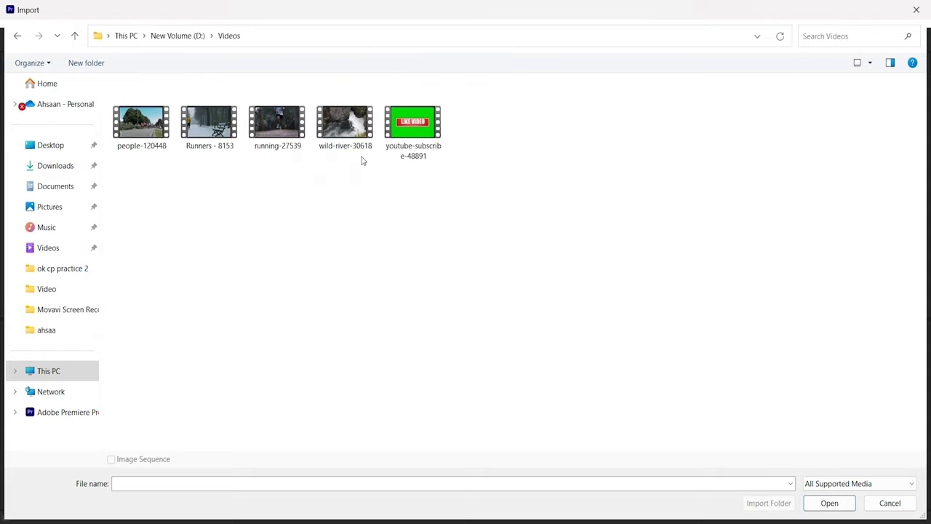
{"action": "mouse_move", "coordinate": [419, 199]}
{"action": "left_mouse_down"}
{"action": "mouse_move", "coordinate": [277, 129]}
{"action": "mouse_move", "coordinate": [152, 110]}
{"action": "left_mouse_up"}
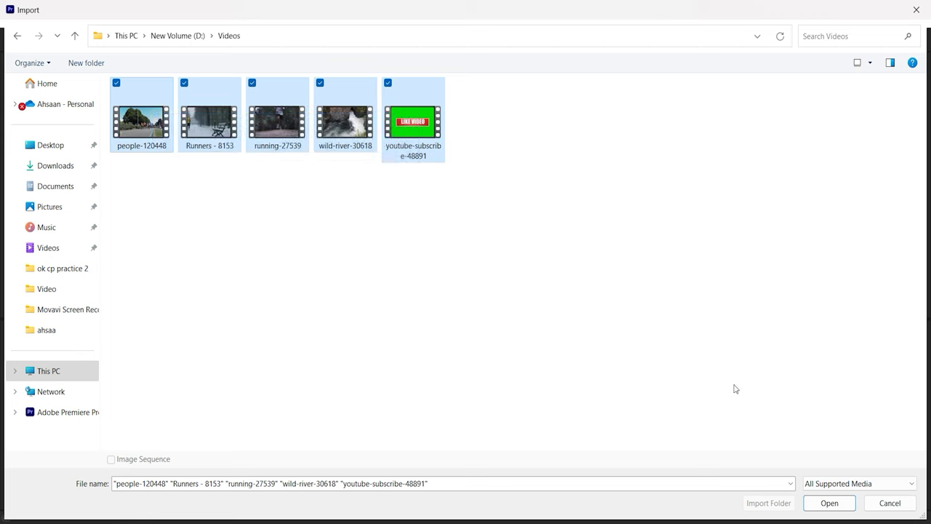
{"action": "left_click", "coordinate": [835, 503]}
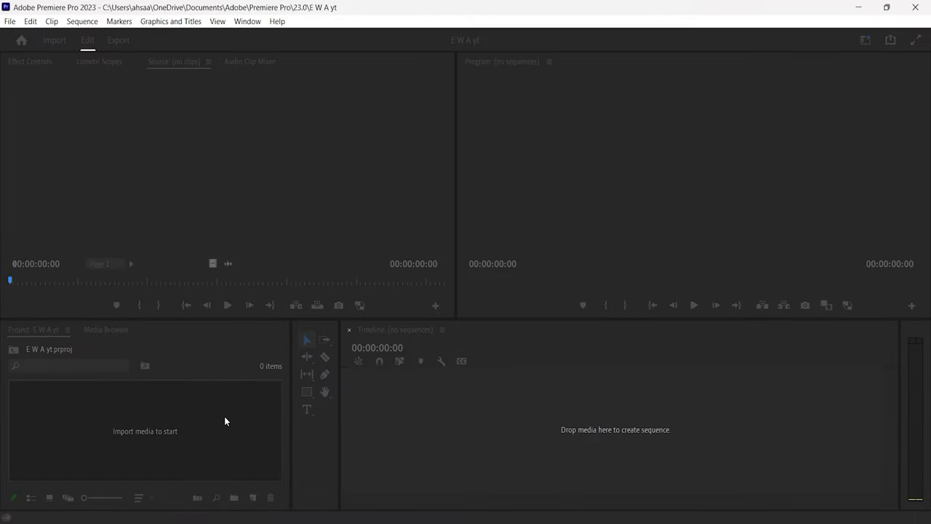
{"action": "left_click", "coordinate": [227, 431]}
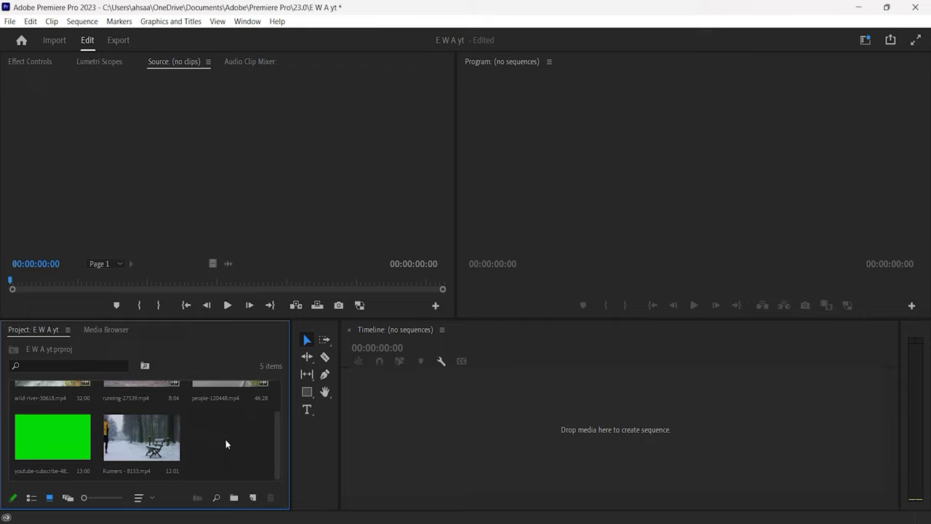
- Import the camera and microphone images from D:\pictures
{"action": "double_click", "coordinate": [226, 440]}
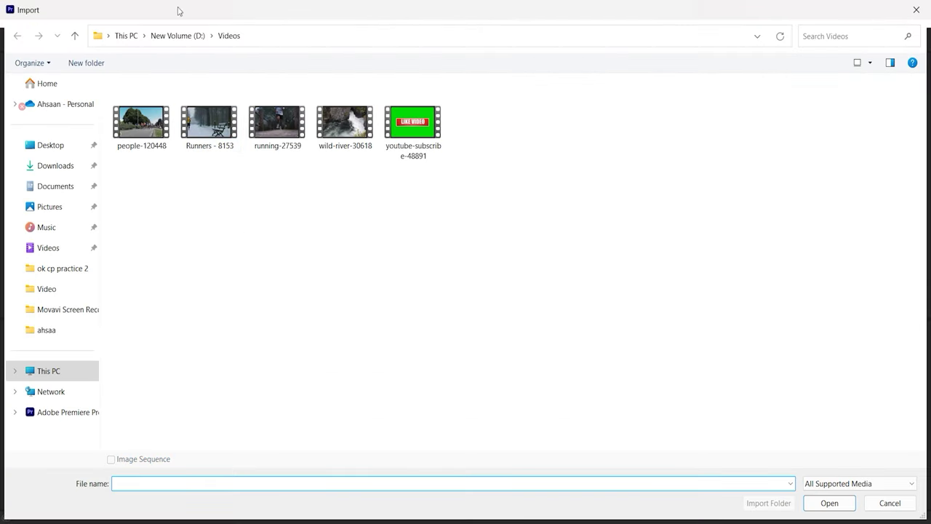
{"action": "left_click", "coordinate": [176, 39]}
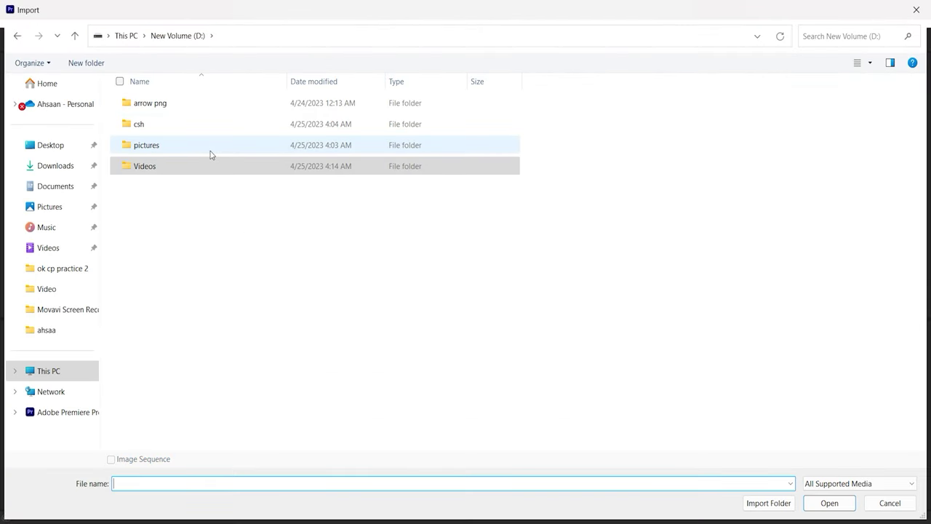
{"action": "left_click", "coordinate": [210, 155]}
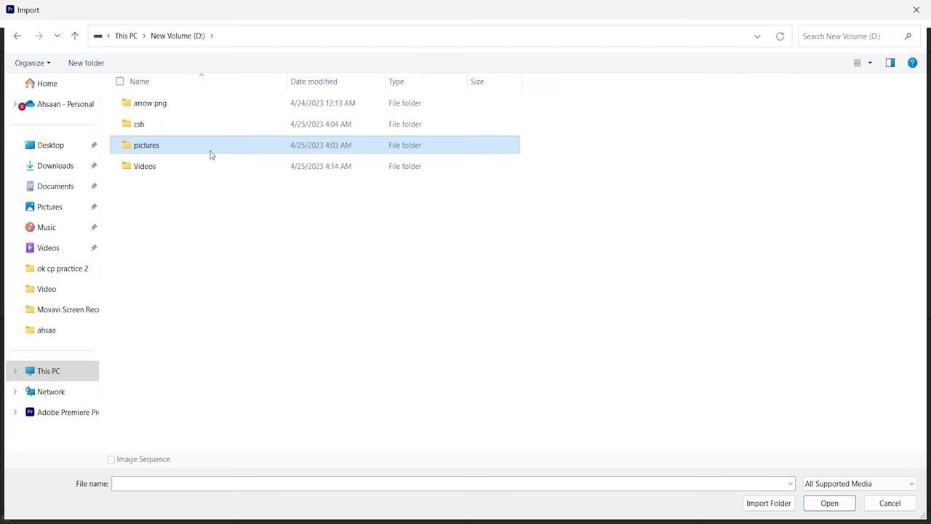
{"action": "double_click", "coordinate": [210, 154]}
{"action": "left_click_drag", "start_coordinate": [220, 194], "coordinate": [137, 127]}
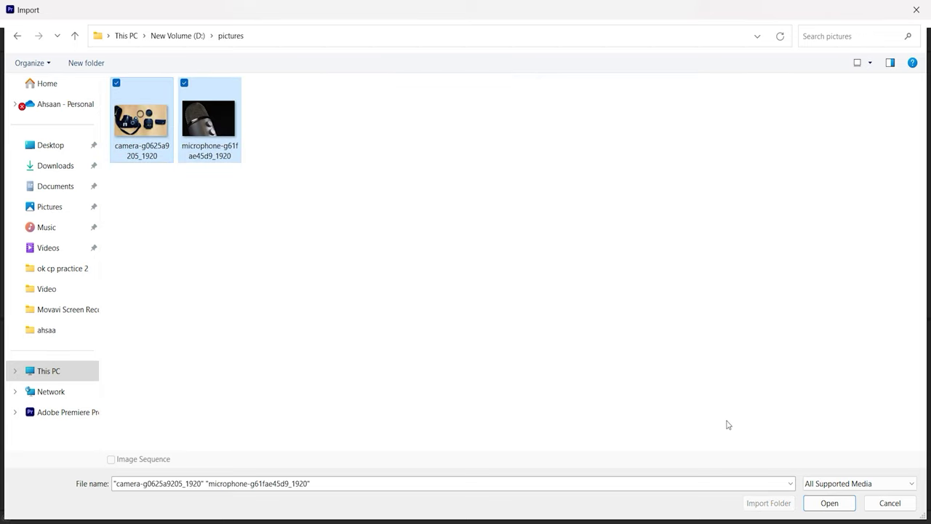
{"action": "left_click", "coordinate": [835, 508]}
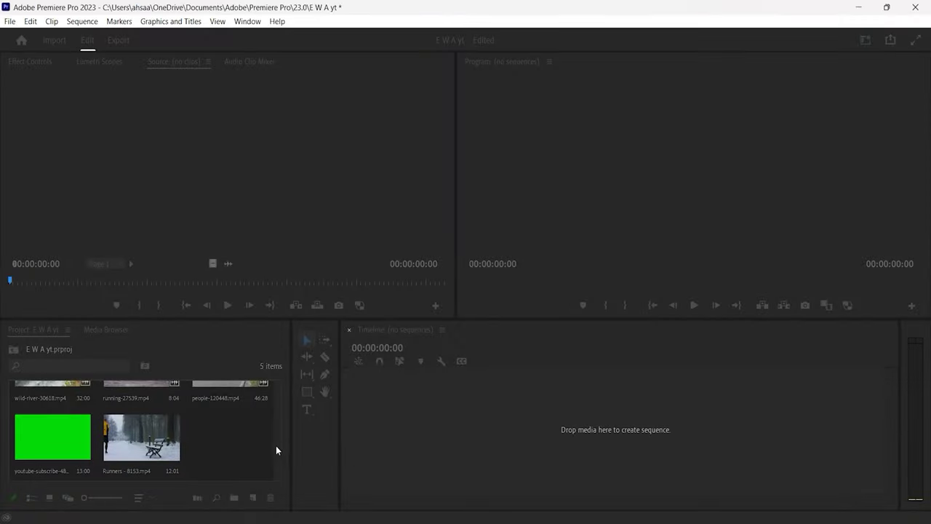
- Look over the seven imported items and select the wild-river clip
{"action": "scroll", "coordinate": [232, 456], "scroll_direction": "down", "scroll_amount": 3}
{"action": "scroll", "coordinate": [233, 456], "scroll_direction": "up", "scroll_amount": 2}
{"action": "scroll", "coordinate": [233, 457], "scroll_direction": "up", "scroll_amount": 1}
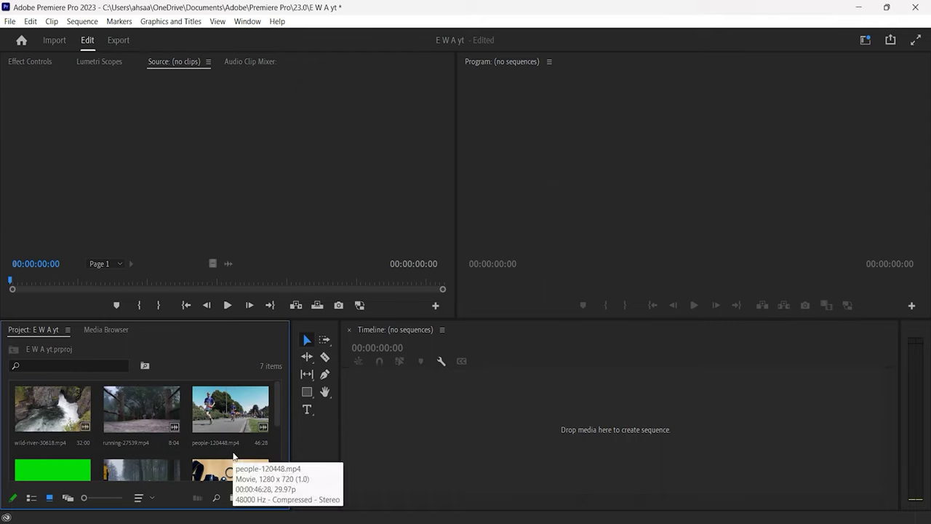
{"action": "scroll", "coordinate": [233, 456], "scroll_direction": "down", "scroll_amount": 3}
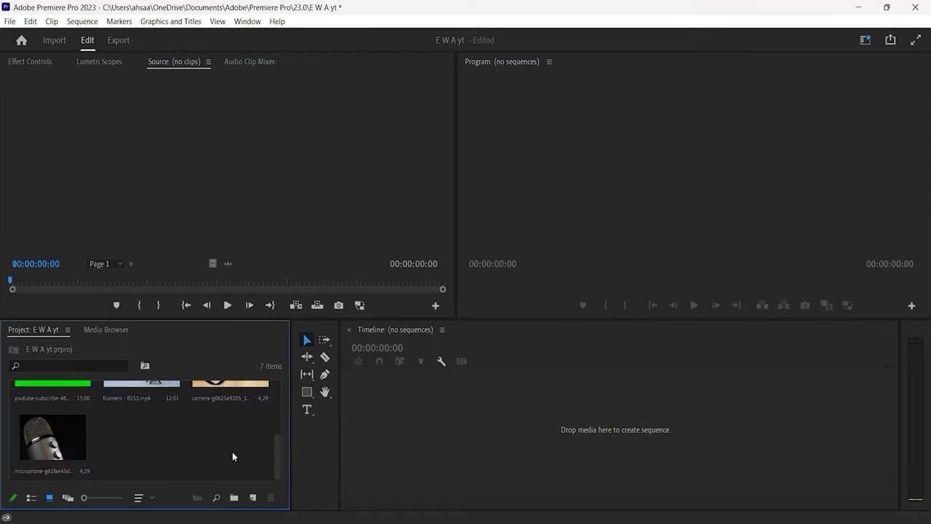
{"action": "scroll", "coordinate": [233, 456], "scroll_direction": "up", "scroll_amount": 3}
{"action": "mouse_move", "coordinate": [467, 521]}
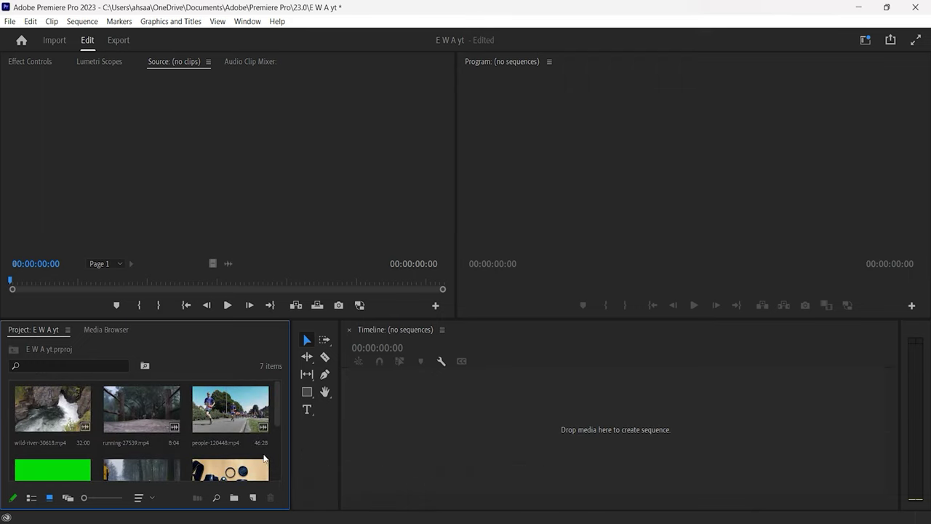
{"action": "scroll", "coordinate": [208, 446], "scroll_direction": "down", "scroll_amount": 2}
{"action": "scroll", "coordinate": [208, 446], "scroll_direction": "up", "scroll_amount": 2}
{"action": "left_click", "coordinate": [80, 409]}
- Drop wild-river-30618.mp4 onto the empty Timeline and scrub it to about 00:00:24:15
{"action": "left_click_drag", "start_coordinate": [80, 409], "coordinate": [426, 431]}
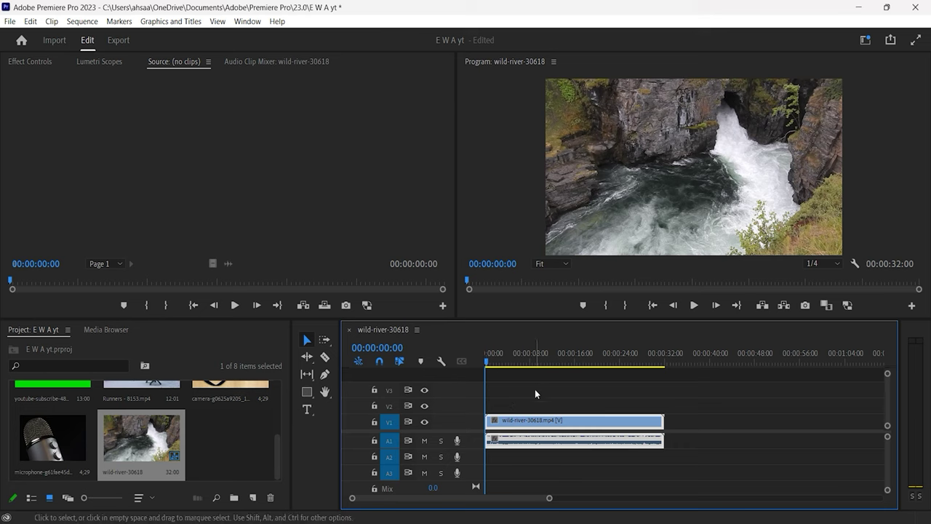
{"action": "left_click_drag", "start_coordinate": [496, 354], "coordinate": [591, 357]}
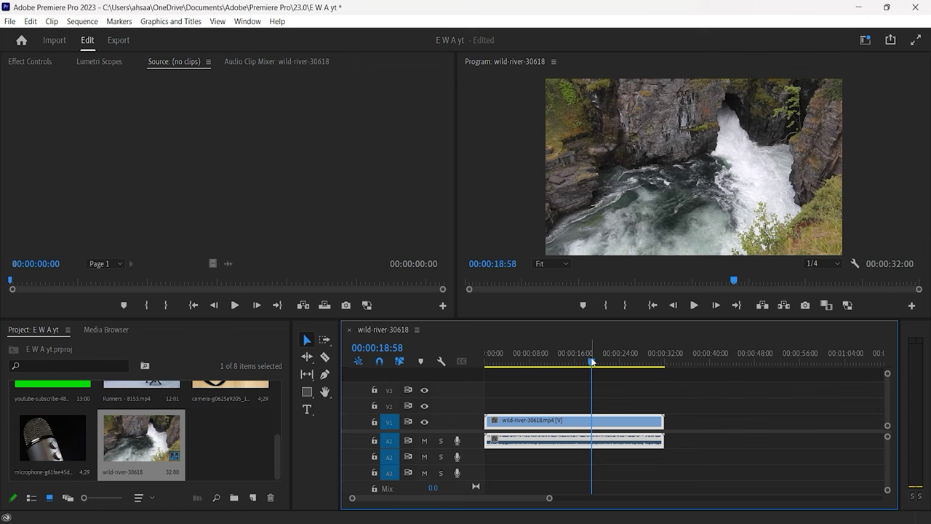
{"action": "left_click_drag", "start_coordinate": [591, 361], "coordinate": [620, 358]}
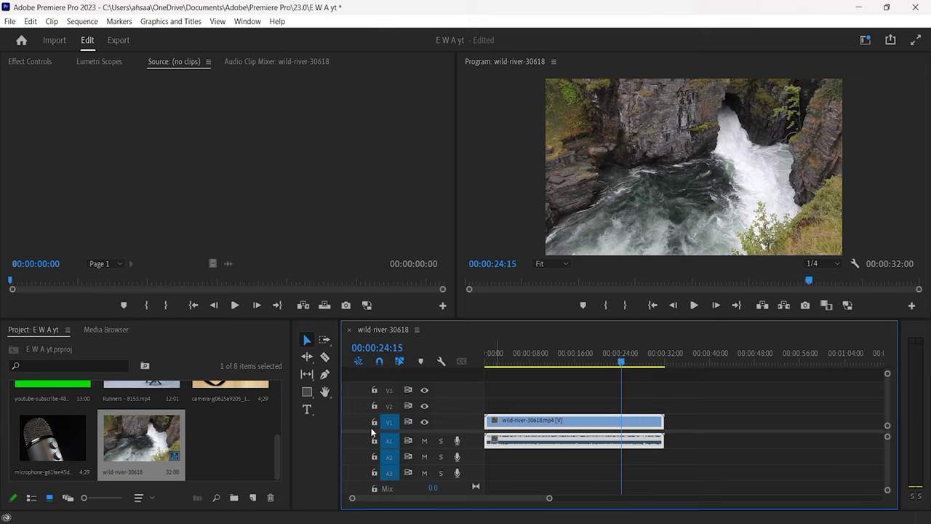
{"action": "left_click", "coordinate": [216, 435]}
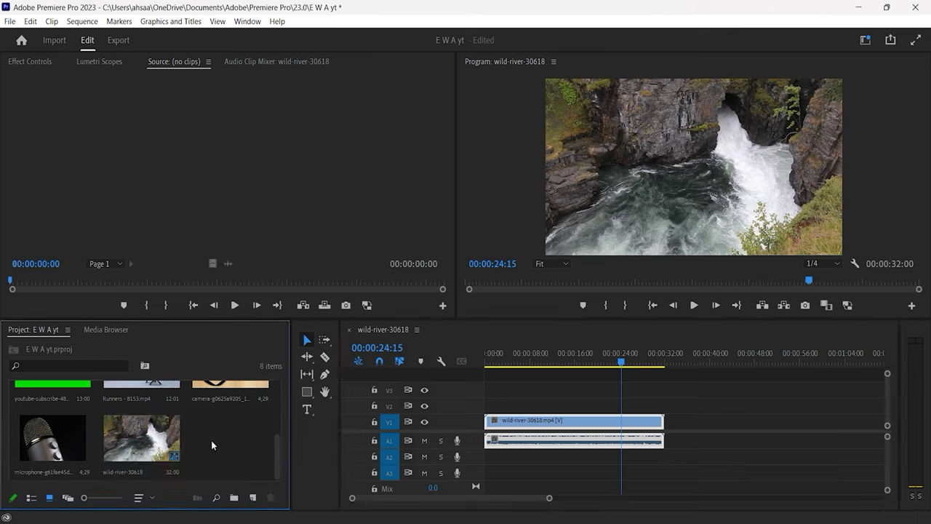
{"action": "scroll", "coordinate": [211, 440], "scroll_direction": "up", "scroll_amount": 3}
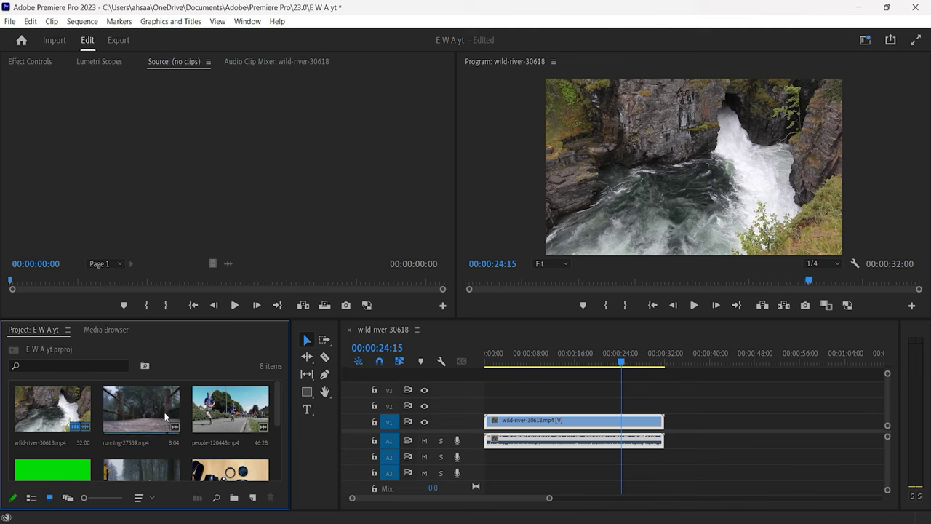
- Butt running-27539.mp4 against the end of wild-river on V1/A1 and play across the cut
{"action": "left_click_drag", "start_coordinate": [165, 417], "coordinate": [681, 420]}
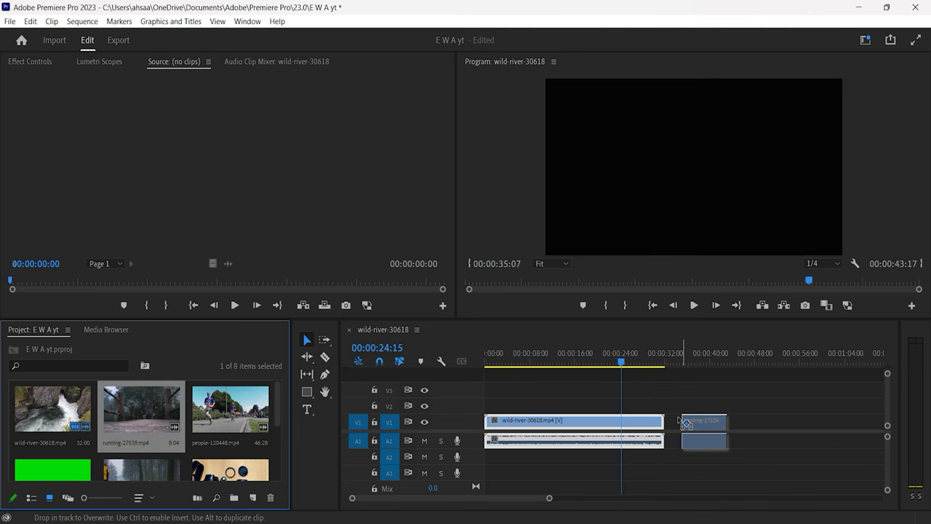
{"action": "left_click_drag", "start_coordinate": [681, 420], "coordinate": [668, 420]}
{"action": "left_click_drag", "start_coordinate": [656, 362], "coordinate": [663, 362]}
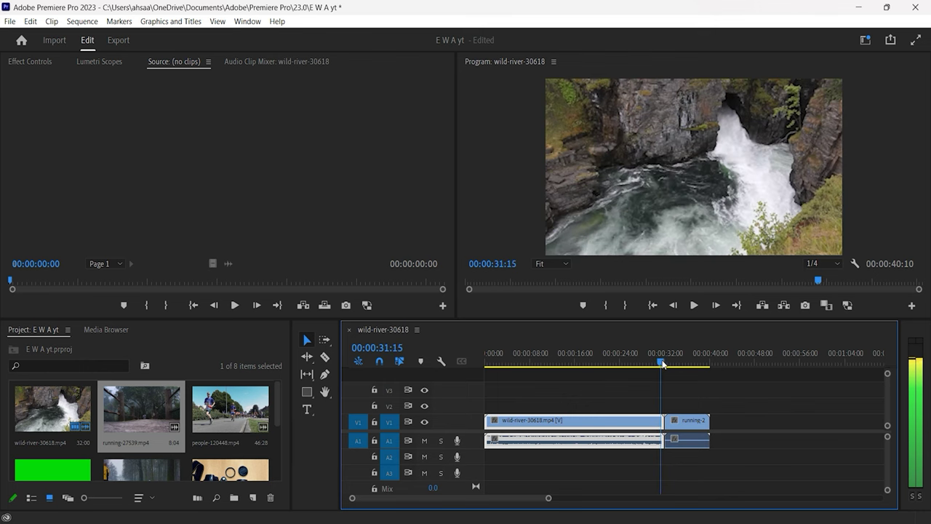
{"action": "left_click_drag", "start_coordinate": [663, 363], "coordinate": [654, 362]}
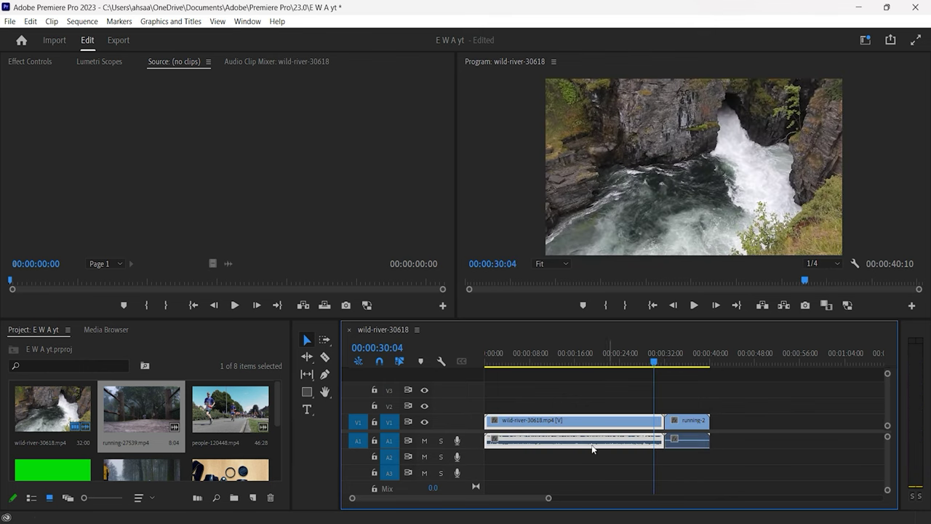
{"action": "left_click_drag", "start_coordinate": [548, 498], "coordinate": [528, 498]}
{"action": "left_click", "coordinate": [677, 362]}
{"action": "key", "text": "space"}
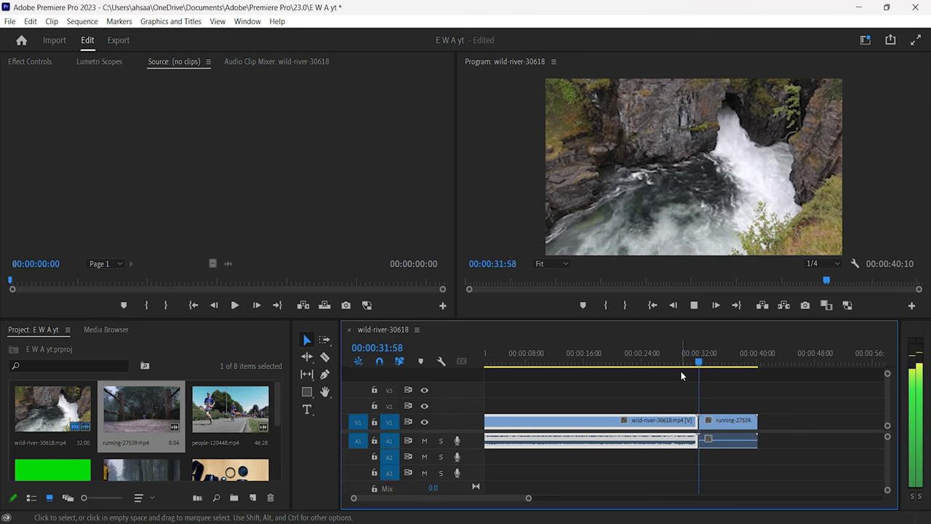
{"action": "key", "text": "space"}
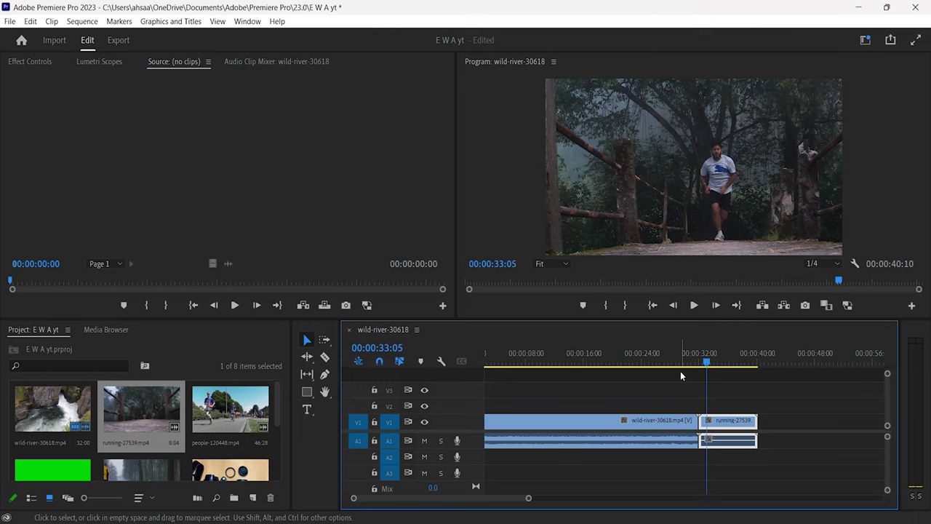
- Show the Effects panel from the Window menu and expand Video Transitions
{"action": "left_click", "coordinate": [271, 347]}
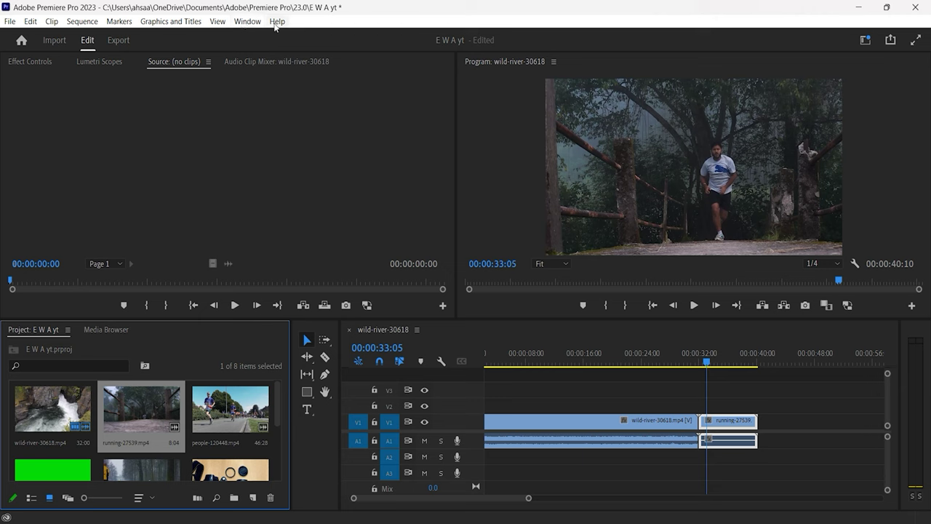
{"action": "left_click", "coordinate": [248, 22]}
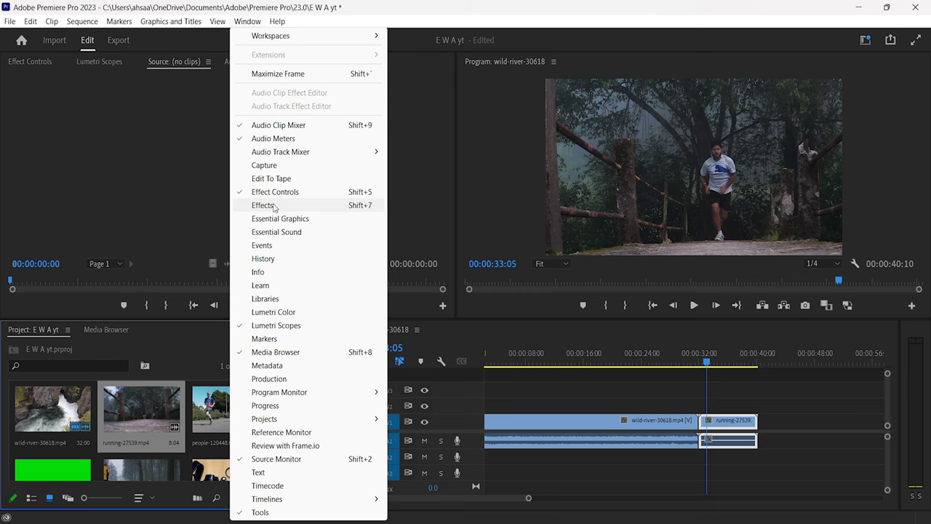
{"action": "left_click", "coordinate": [274, 206]}
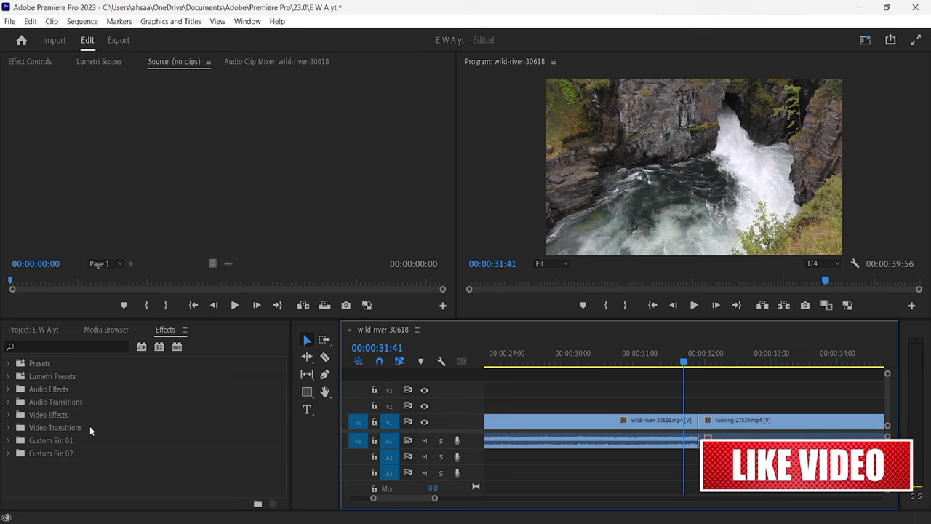
{"action": "double_click", "coordinate": [89, 427]}
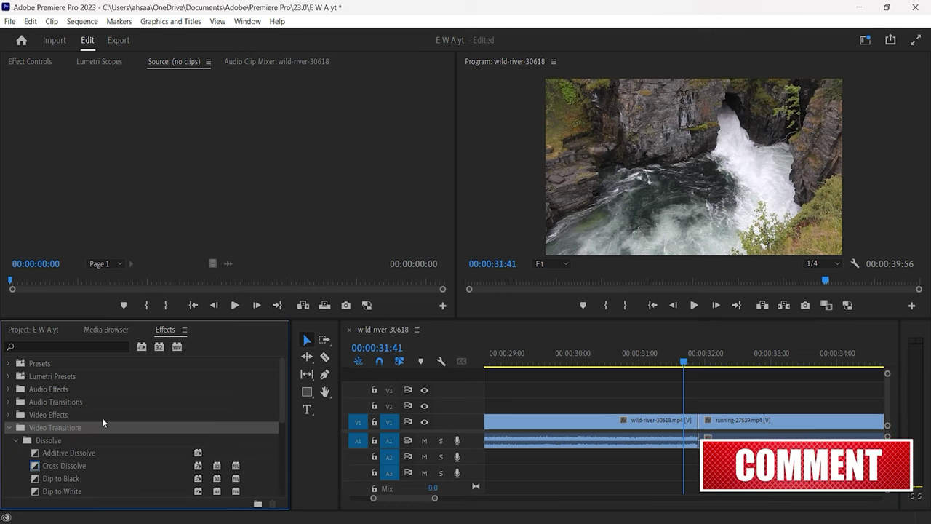
- Expand Video Transitions > Dissolve and drop Dip to Black on the river-running V1 cut
{"action": "scroll", "coordinate": [102, 421], "scroll_direction": "down", "scroll_amount": 1}
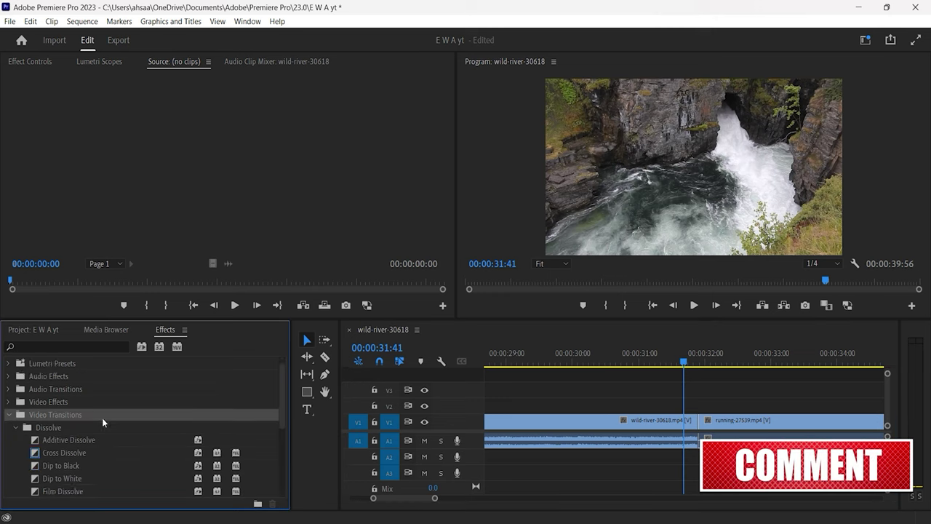
{"action": "left_click", "coordinate": [15, 428]}
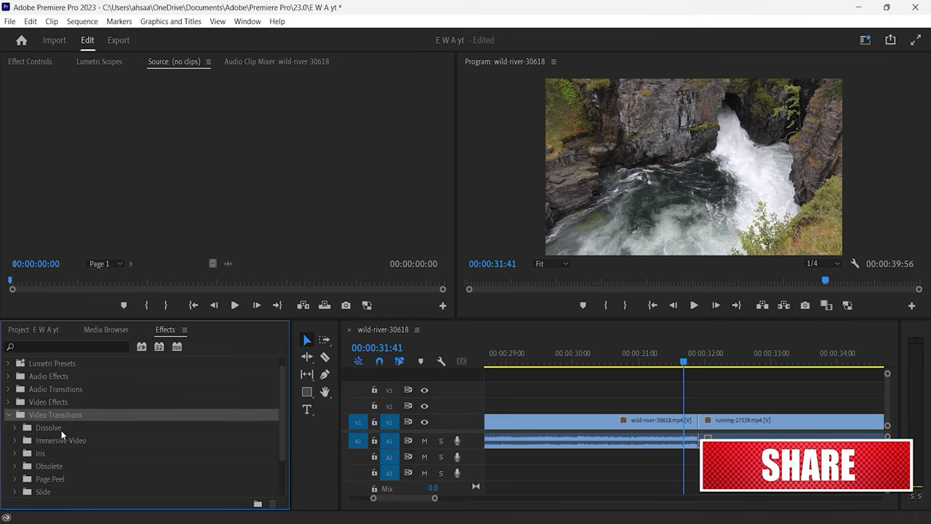
{"action": "scroll", "coordinate": [61, 435], "scroll_direction": "down", "scroll_amount": 2}
{"action": "scroll", "coordinate": [65, 404], "scroll_direction": "down", "scroll_amount": 1}
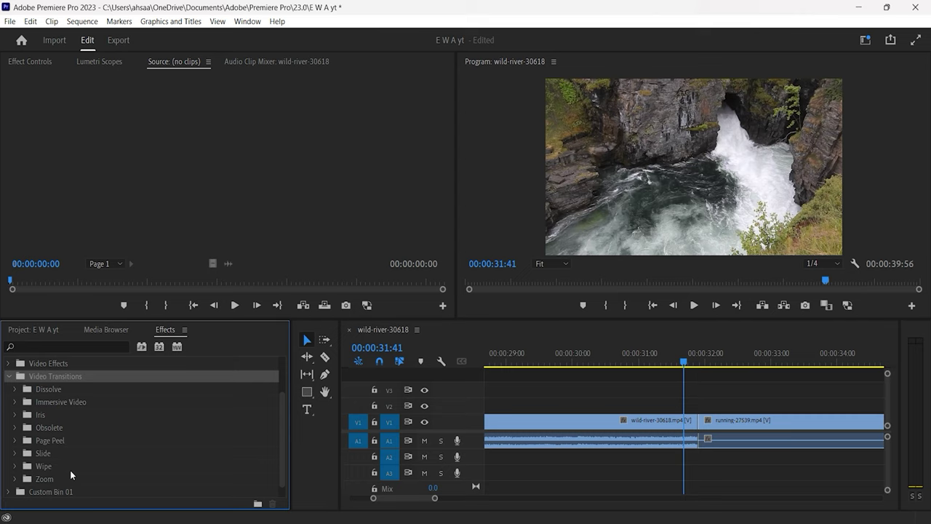
{"action": "double_click", "coordinate": [92, 388]}
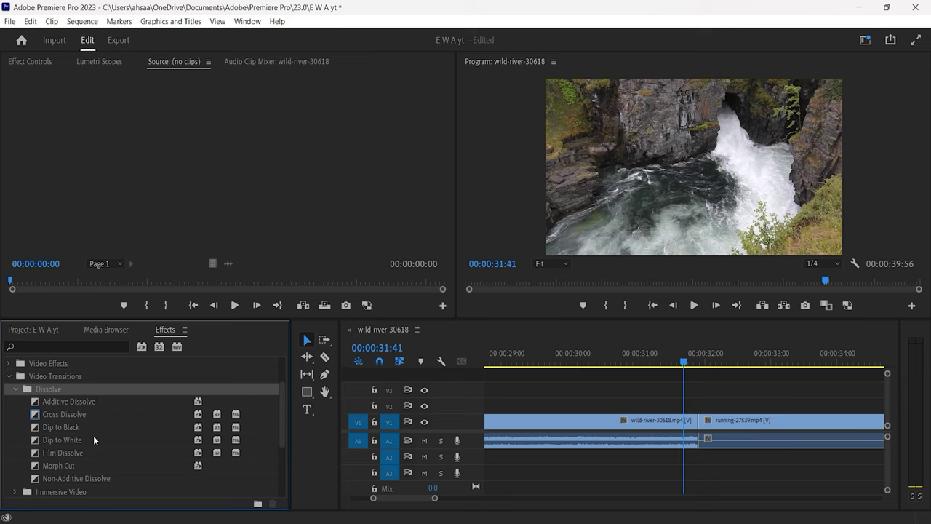
{"action": "left_click_drag", "start_coordinate": [96, 426], "coordinate": [701, 435]}
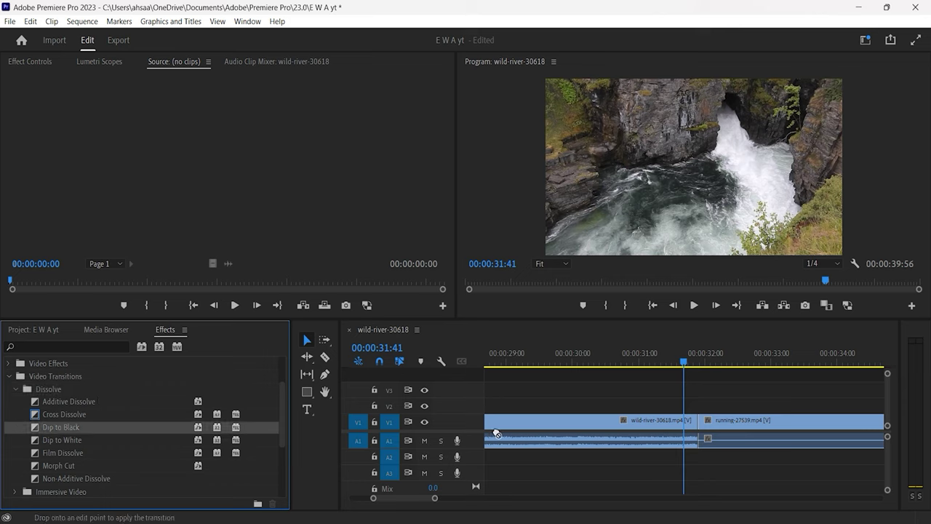
{"action": "left_click_drag", "start_coordinate": [701, 434], "coordinate": [699, 435]}
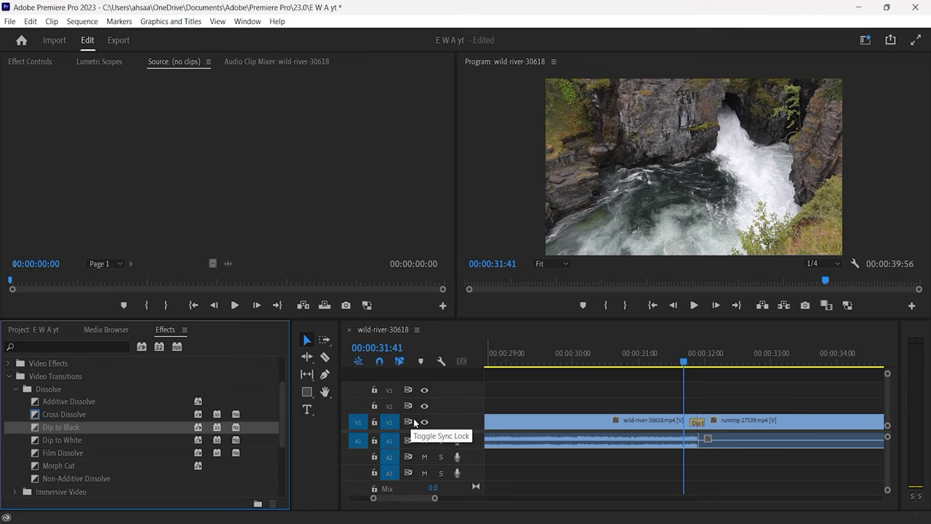
{"action": "scroll", "coordinate": [138, 446], "scroll_direction": "down", "scroll_amount": 1}
{"action": "scroll", "coordinate": [138, 446], "scroll_direction": "down", "scroll_amount": 1}
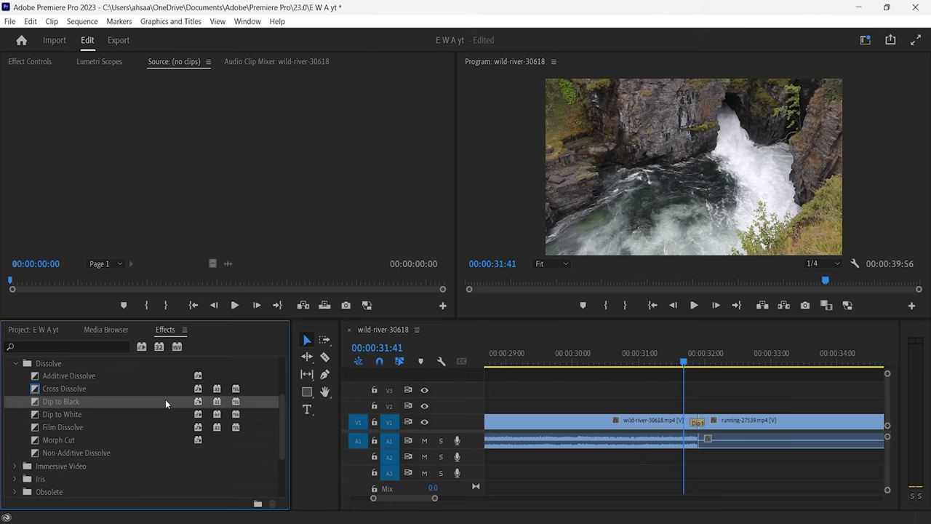
{"action": "left_click_drag", "start_coordinate": [165, 399], "coordinate": [338, 401]}
- Reapply Dip to Black at the V1 cut and play through it
{"action": "left_click_drag", "start_coordinate": [338, 401], "coordinate": [697, 424]}
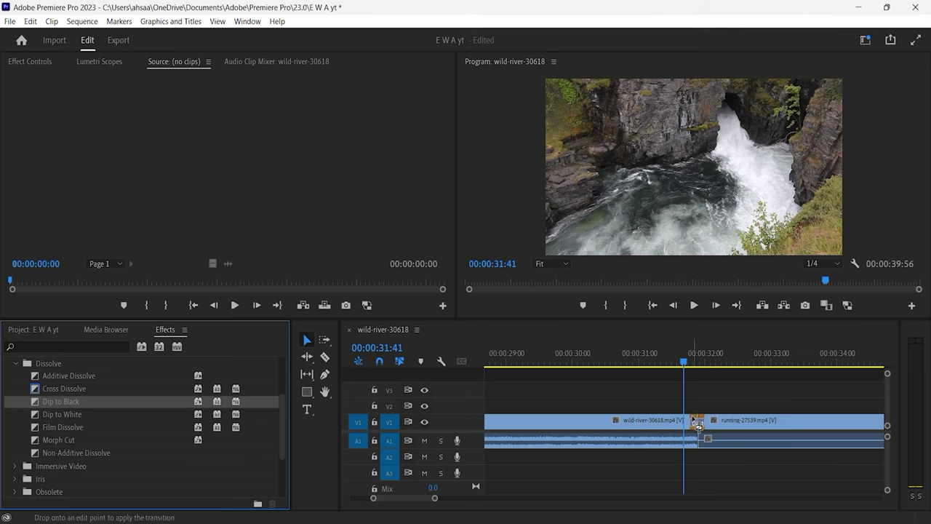
{"action": "left_click_drag", "start_coordinate": [697, 424], "coordinate": [697, 420]}
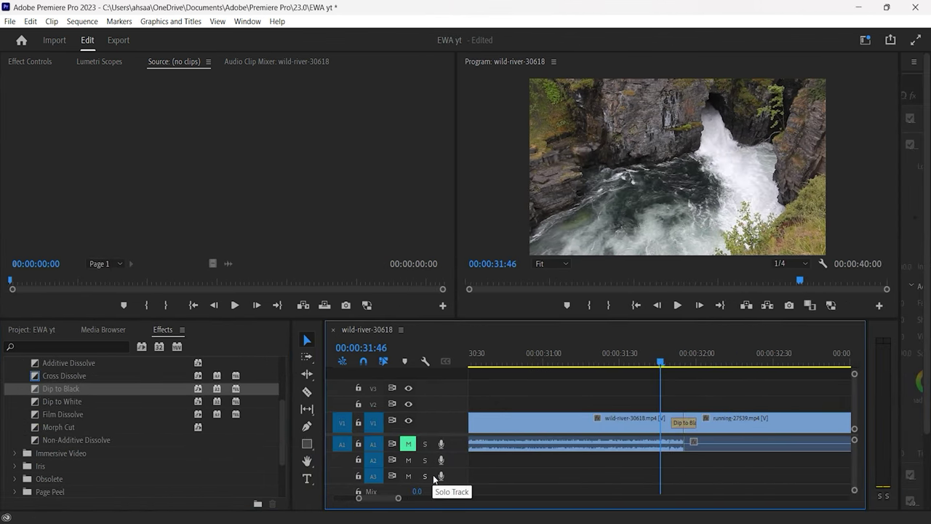
{"action": "left_click", "coordinate": [678, 309]}
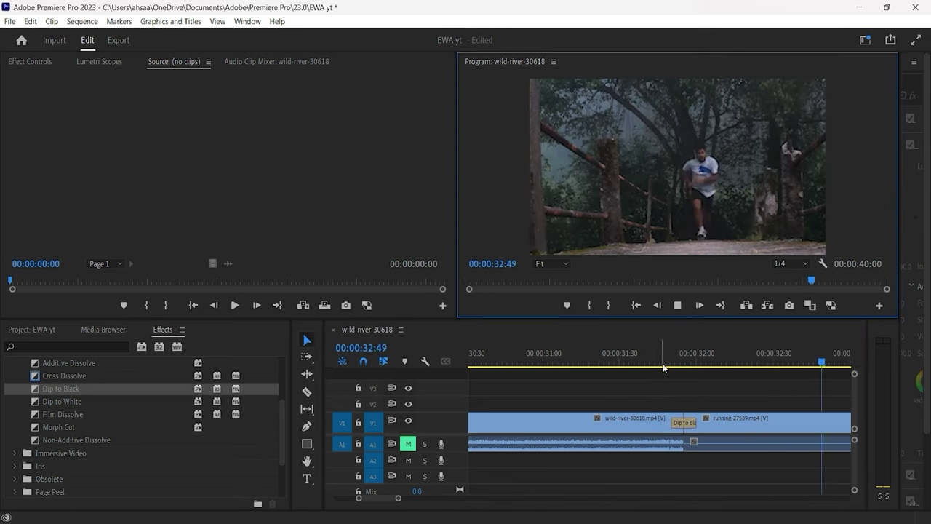
{"action": "left_click", "coordinate": [661, 363]}
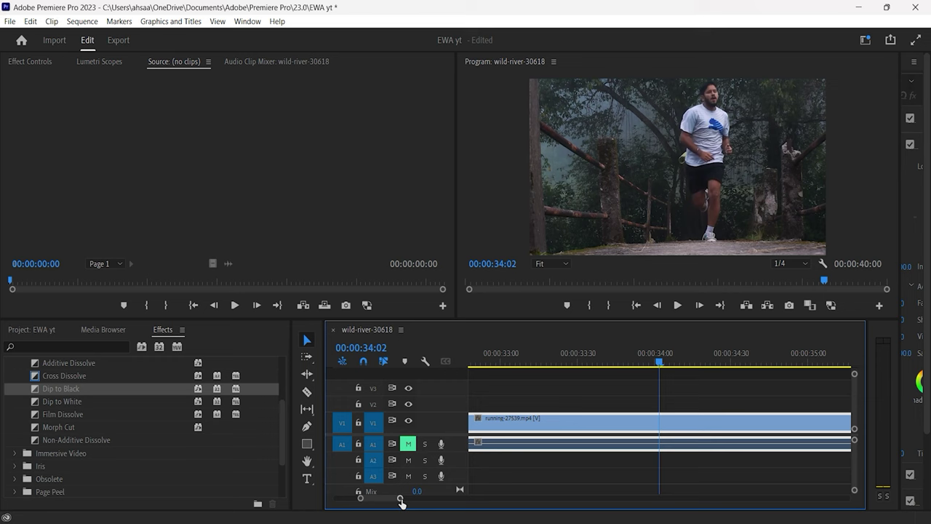
- Zoom the timeline out, preview Dip to Black around 31:53, then drop Cross Dissolve on the cut
{"action": "left_click_drag", "start_coordinate": [401, 501], "coordinate": [430, 498]}
{"action": "left_click", "coordinate": [568, 362]}
{"action": "left_click_drag", "start_coordinate": [569, 363], "coordinate": [556, 363]}
{"action": "key", "text": "space"}
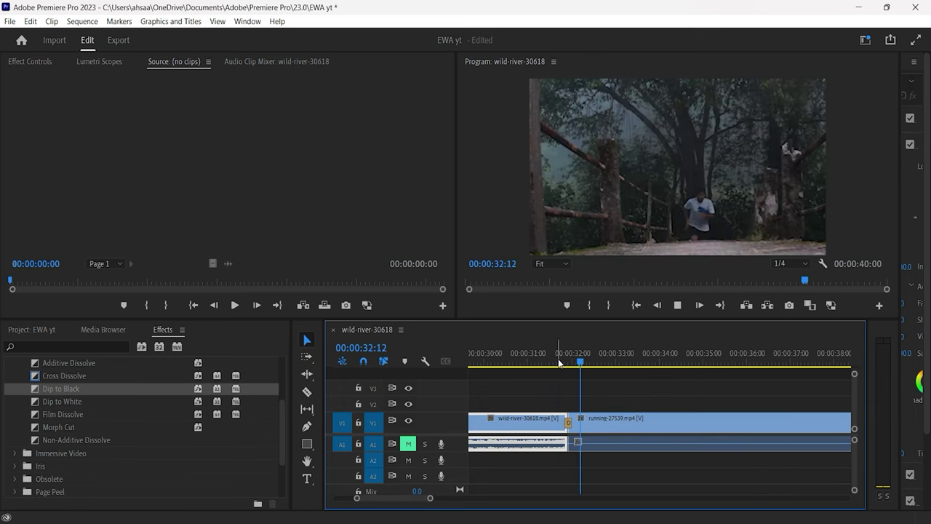
{"action": "left_click_drag", "start_coordinate": [561, 362], "coordinate": [569, 364]}
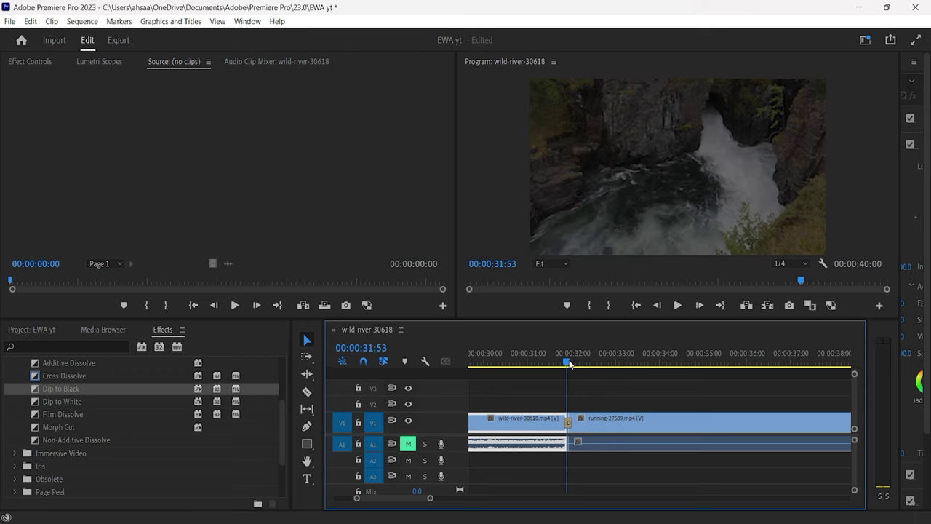
{"action": "left_click_drag", "start_coordinate": [569, 364], "coordinate": [575, 365]}
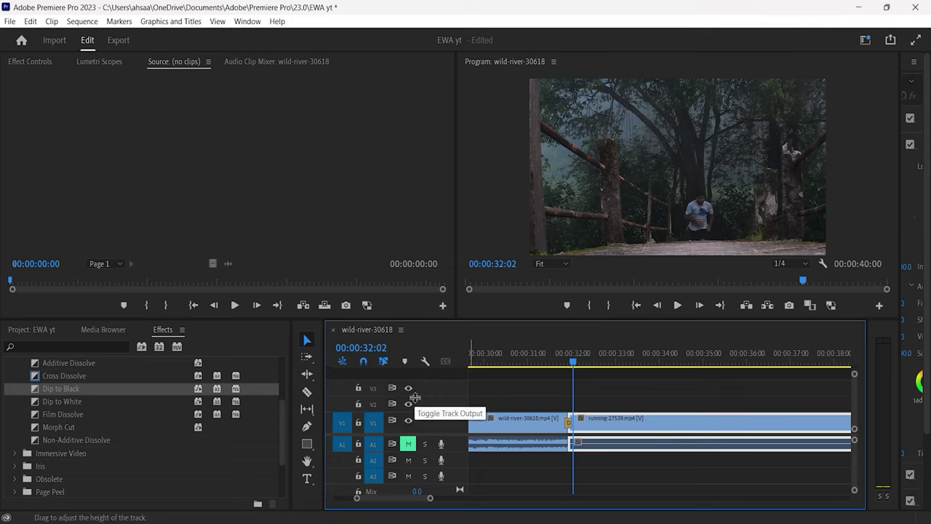
{"action": "scroll", "coordinate": [102, 405], "scroll_direction": "up", "scroll_amount": 1}
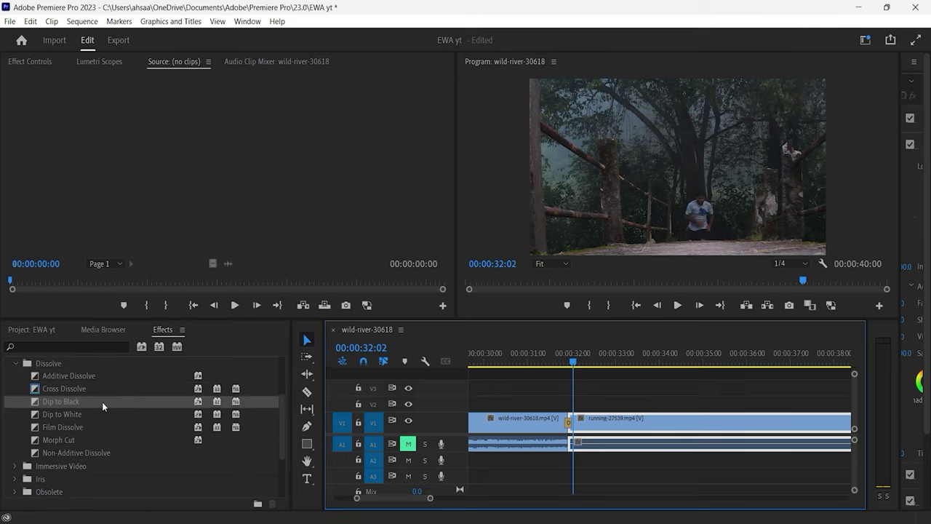
{"action": "left_click_drag", "start_coordinate": [107, 390], "coordinate": [565, 423]}
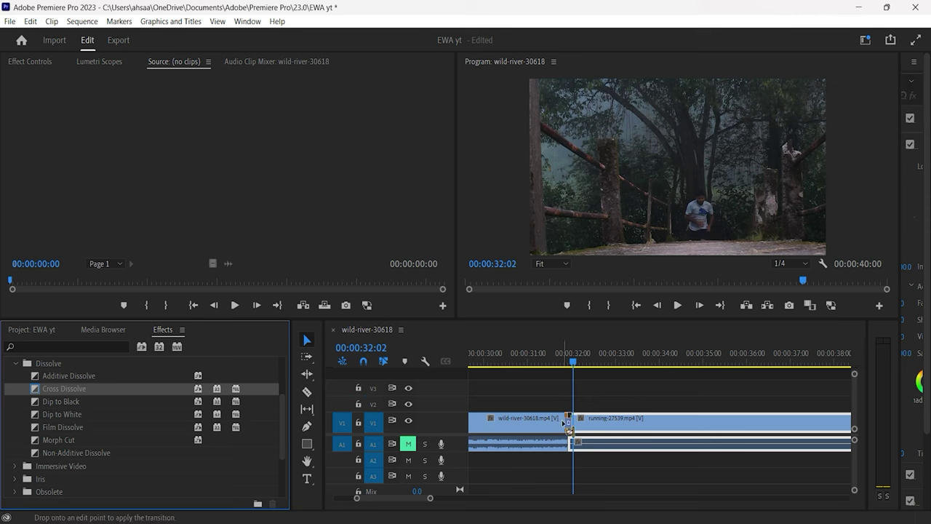
- Scrub the playhead between 31:46 and 32:01 to preview the Cross Dissolve
{"action": "left_click", "coordinate": [571, 364]}
{"action": "mouse_move", "coordinate": [571, 364]}
{"action": "left_mouse_down"}
{"action": "mouse_move", "coordinate": [561, 365]}
{"action": "mouse_move", "coordinate": [577, 367]}
{"action": "left_mouse_up"}
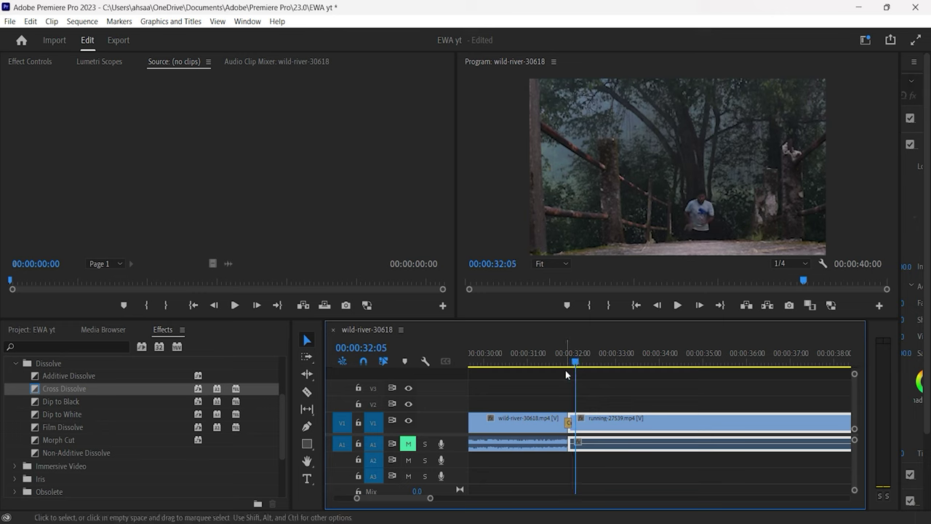
{"action": "left_click_drag", "start_coordinate": [576, 361], "coordinate": [567, 363]}
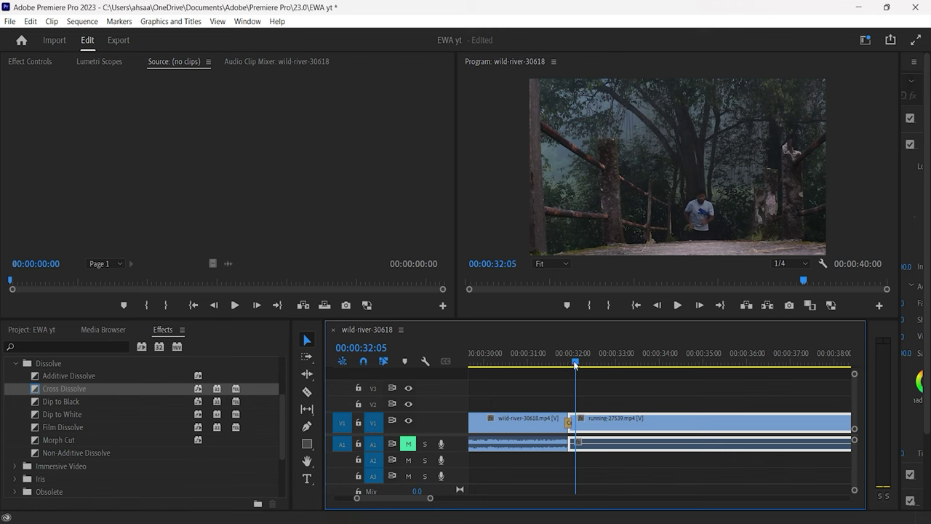
- Expand Immersive Video and Iris, and drop Iris Cross on the V1 cut
{"action": "scroll", "coordinate": [77, 448], "scroll_direction": "down", "scroll_amount": 1}
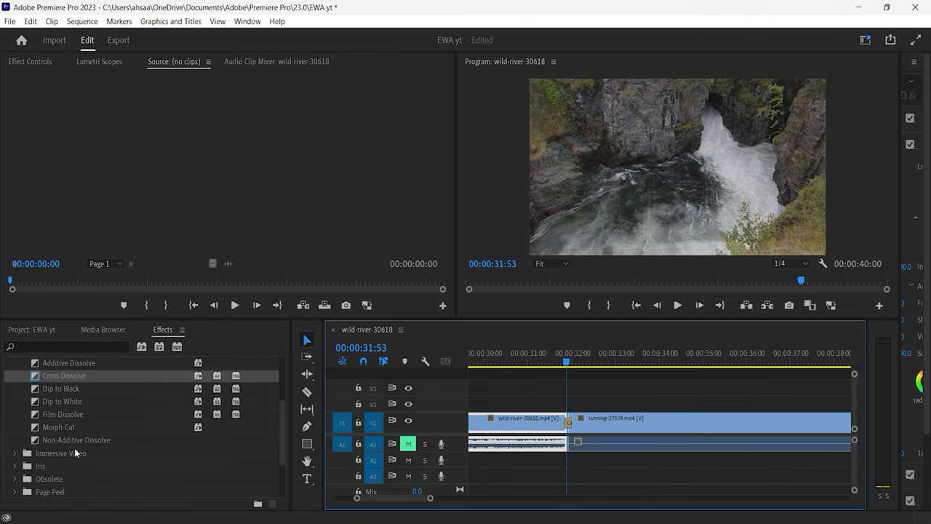
{"action": "scroll", "coordinate": [79, 446], "scroll_direction": "up", "scroll_amount": 1}
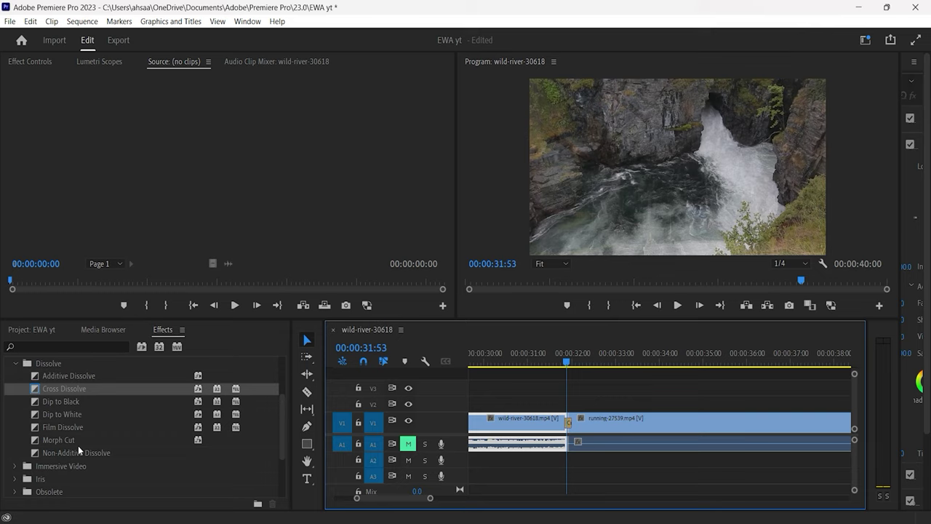
{"action": "scroll", "coordinate": [78, 445], "scroll_direction": "down", "scroll_amount": 1}
{"action": "double_click", "coordinate": [76, 453]}
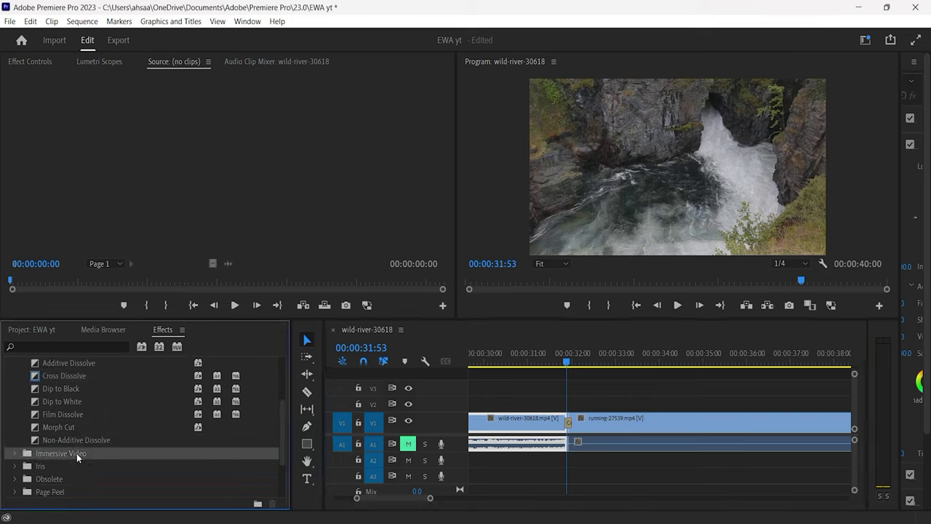
{"action": "scroll", "coordinate": [76, 453], "scroll_direction": "down", "scroll_amount": 1}
{"action": "scroll", "coordinate": [76, 453], "scroll_direction": "down", "scroll_amount": 1}
{"action": "scroll", "coordinate": [76, 454], "scroll_direction": "down", "scroll_amount": 3}
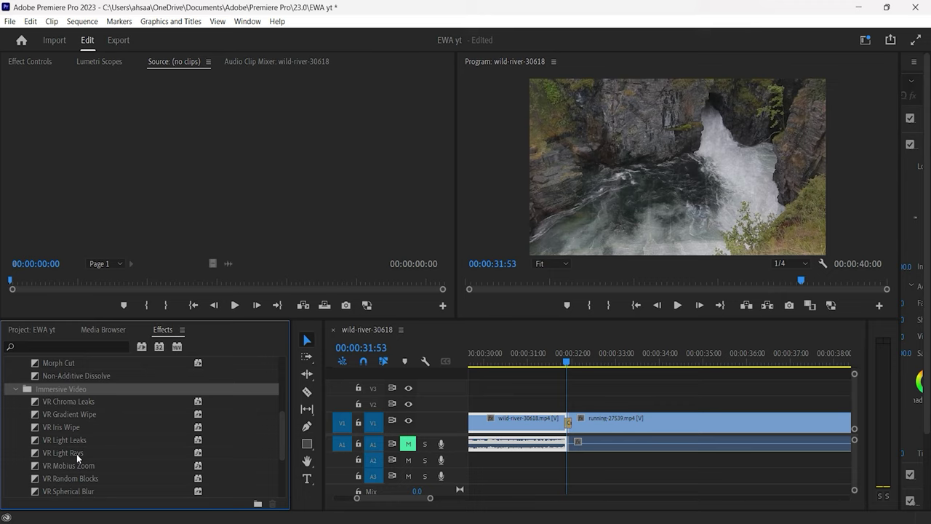
{"action": "scroll", "coordinate": [76, 454], "scroll_direction": "down", "scroll_amount": 1}
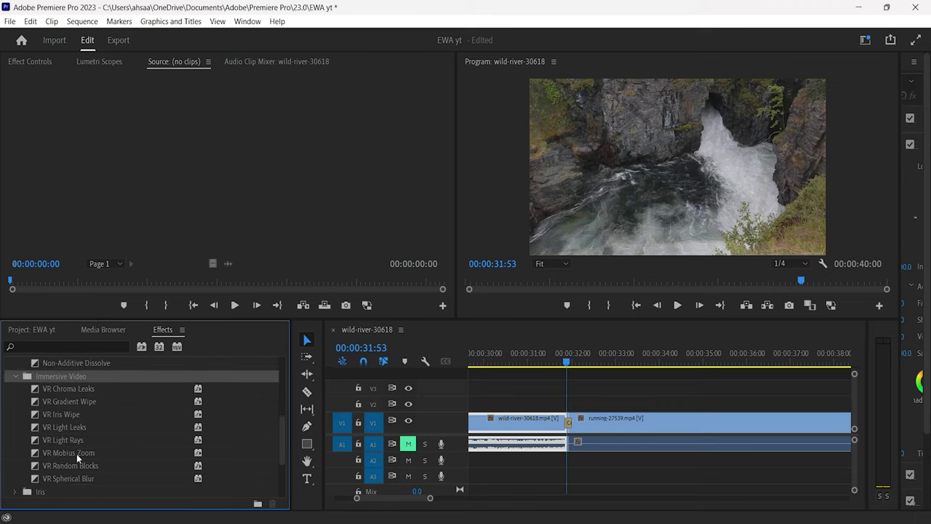
{"action": "scroll", "coordinate": [76, 454], "scroll_direction": "down", "scroll_amount": 2}
{"action": "scroll", "coordinate": [76, 457], "scroll_direction": "down", "scroll_amount": 1}
{"action": "double_click", "coordinate": [72, 453]}
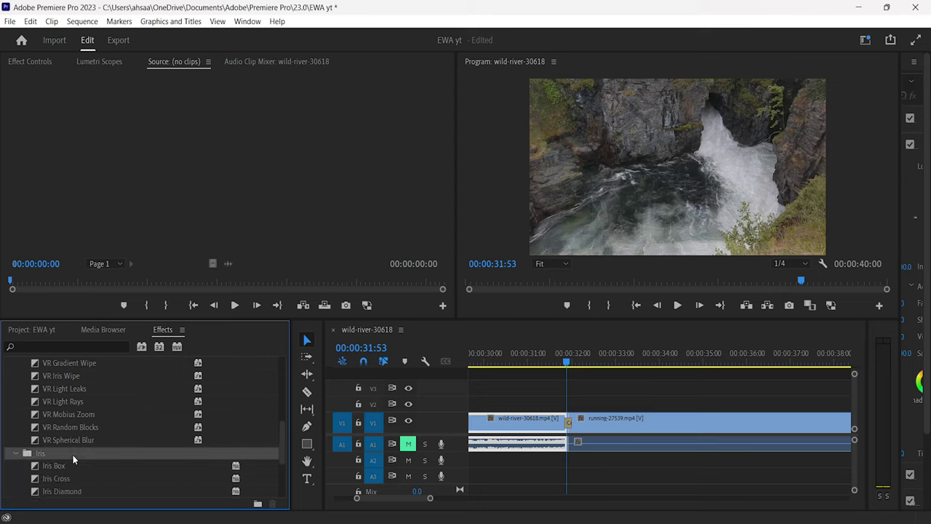
{"action": "scroll", "coordinate": [73, 454], "scroll_direction": "down", "scroll_amount": 3}
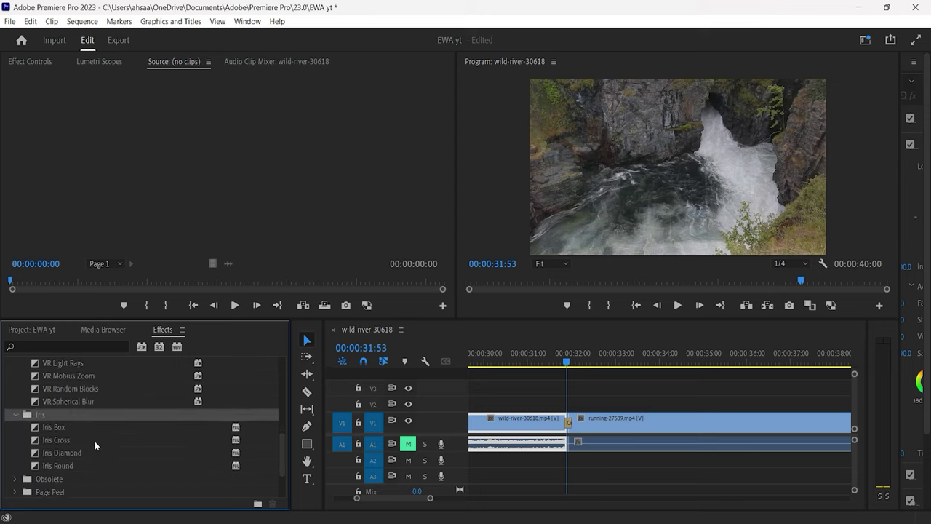
{"action": "left_click_drag", "start_coordinate": [95, 441], "coordinate": [562, 425]}
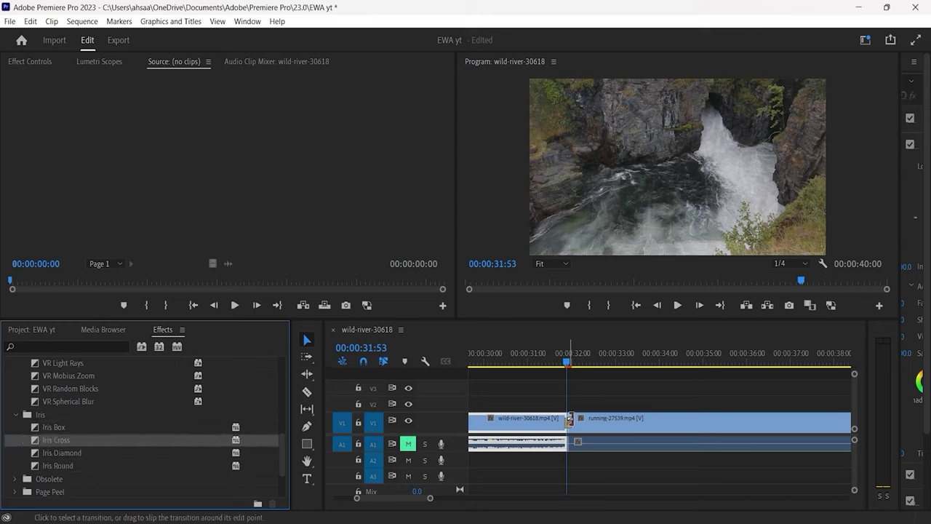
- Play Iris Cross from 31:46, stopping at 31:51, then expand the Page Peel folder
{"action": "left_click", "coordinate": [562, 363]}
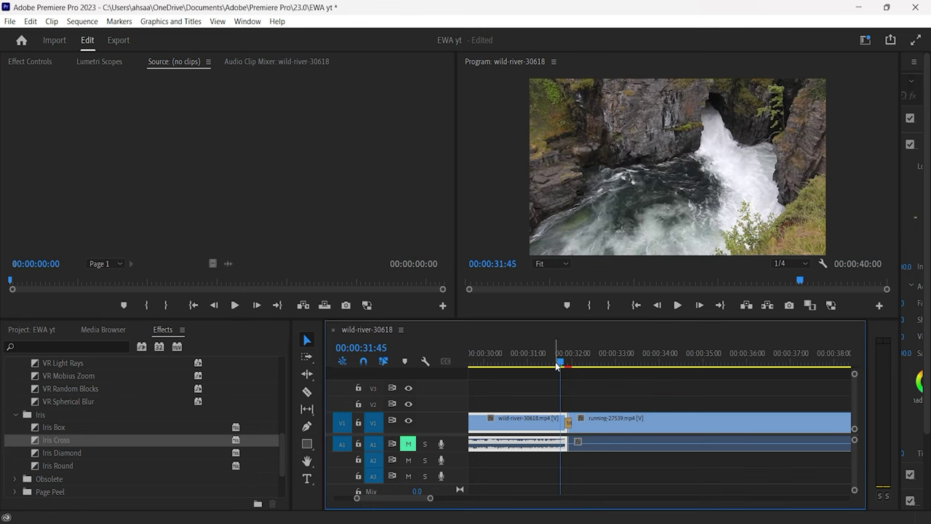
{"action": "key", "text": "space"}
{"action": "left_click", "coordinate": [566, 364]}
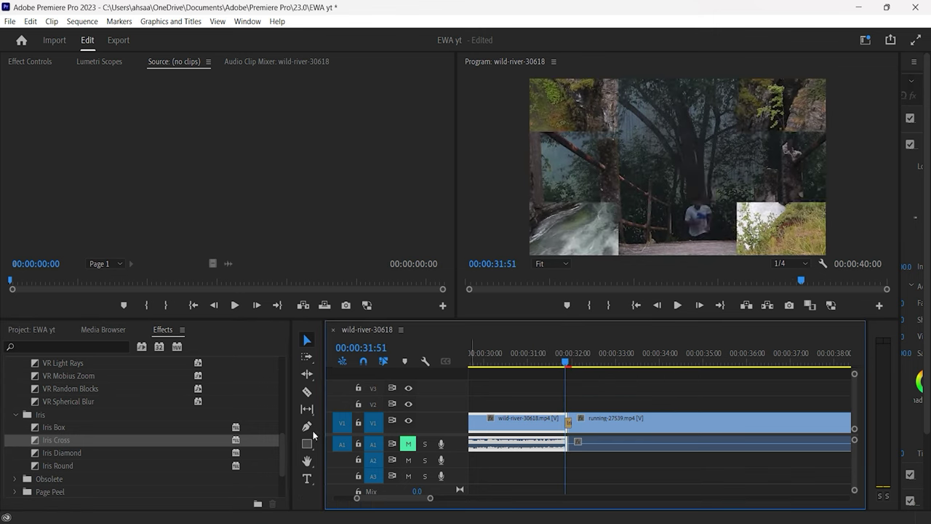
{"action": "scroll", "coordinate": [178, 448], "scroll_direction": "down", "scroll_amount": 1}
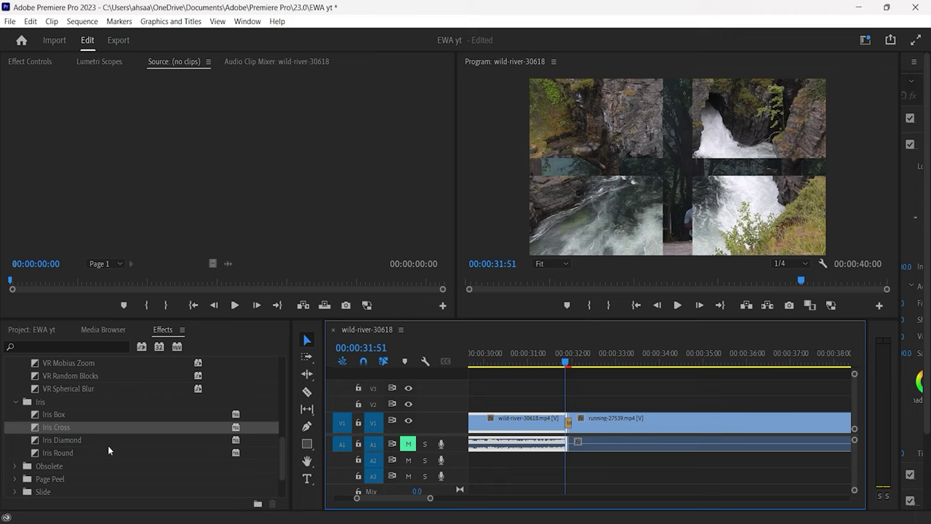
{"action": "scroll", "coordinate": [78, 466], "scroll_direction": "down", "scroll_amount": 1}
{"action": "double_click", "coordinate": [78, 464]}
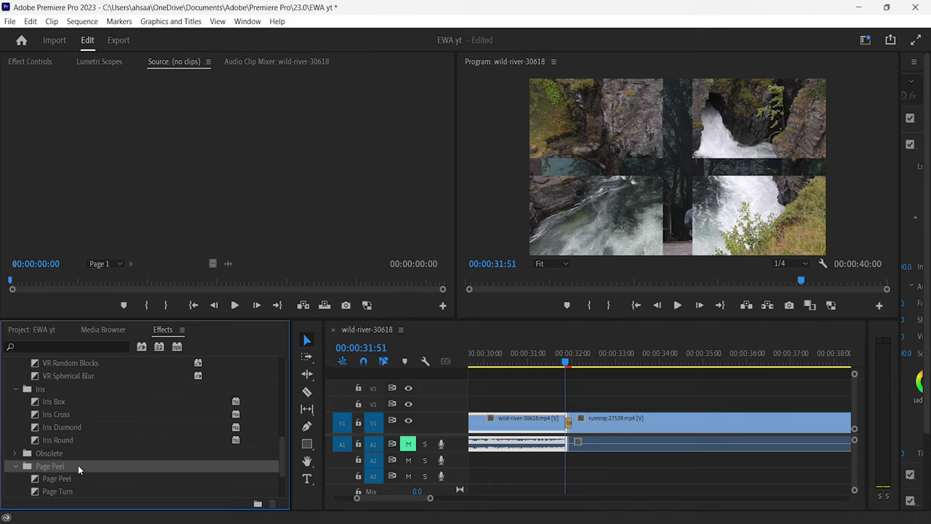
- Replace Iris Cross with Page Turn at the cut and preview it from 31:53
{"action": "scroll", "coordinate": [108, 443], "scroll_direction": "down", "scroll_amount": 2}
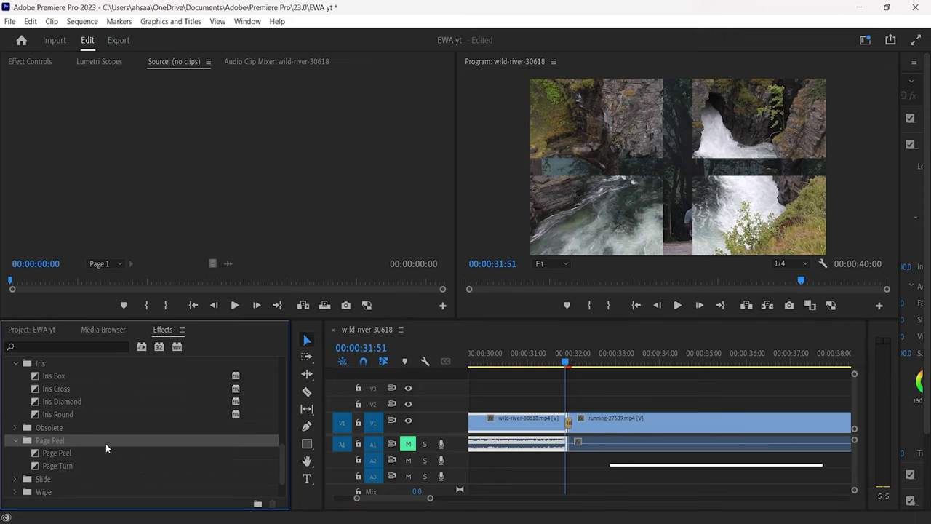
{"action": "left_click", "coordinate": [90, 468]}
{"action": "left_click_drag", "start_coordinate": [89, 469], "coordinate": [550, 414]}
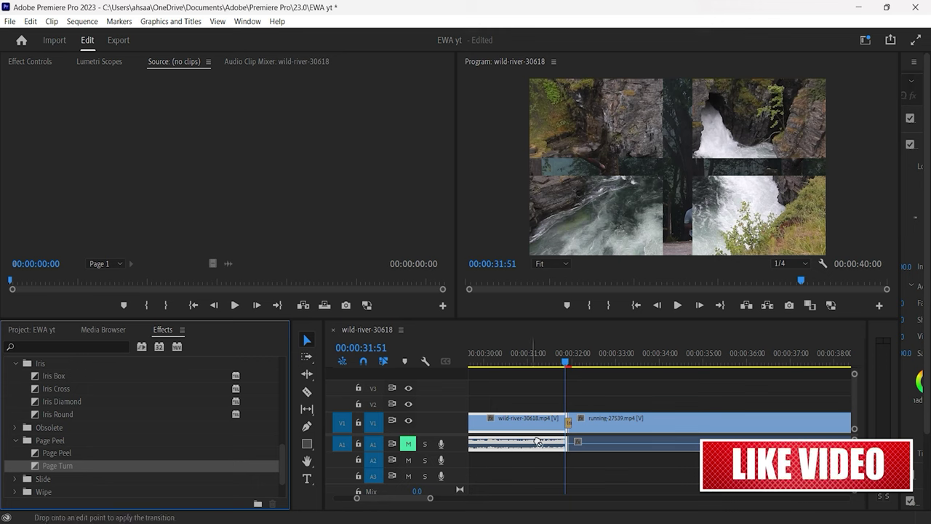
{"action": "left_click", "coordinate": [564, 361]}
{"action": "key", "text": "space"}
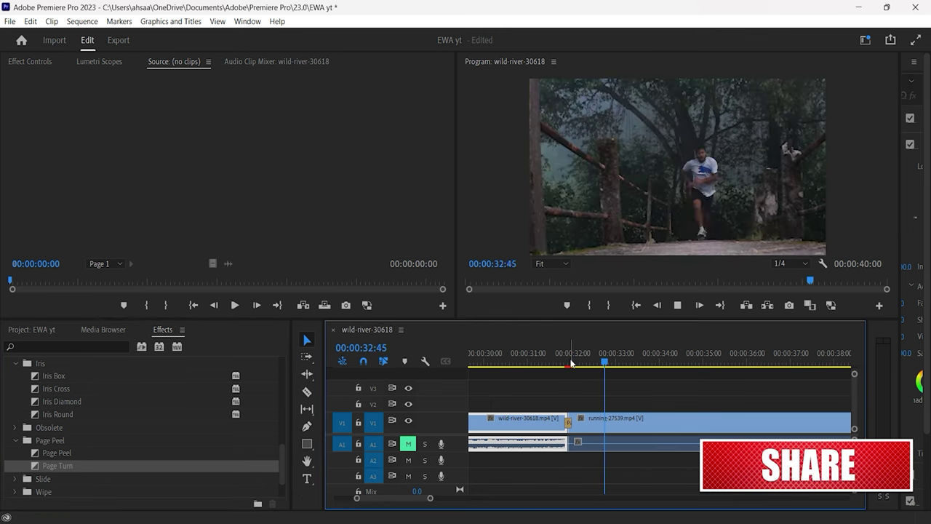
{"action": "left_click", "coordinate": [567, 361]}
{"action": "left_click_drag", "start_coordinate": [569, 363], "coordinate": [575, 363]}
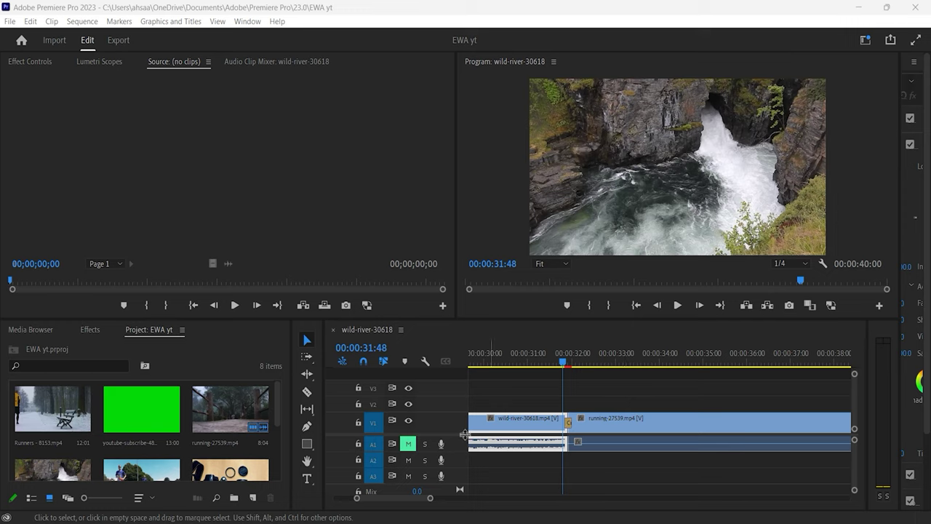
- Place the microphone image on V2 above the river-running cut
{"action": "scroll", "coordinate": [195, 445], "scroll_direction": "down", "scroll_amount": 3}
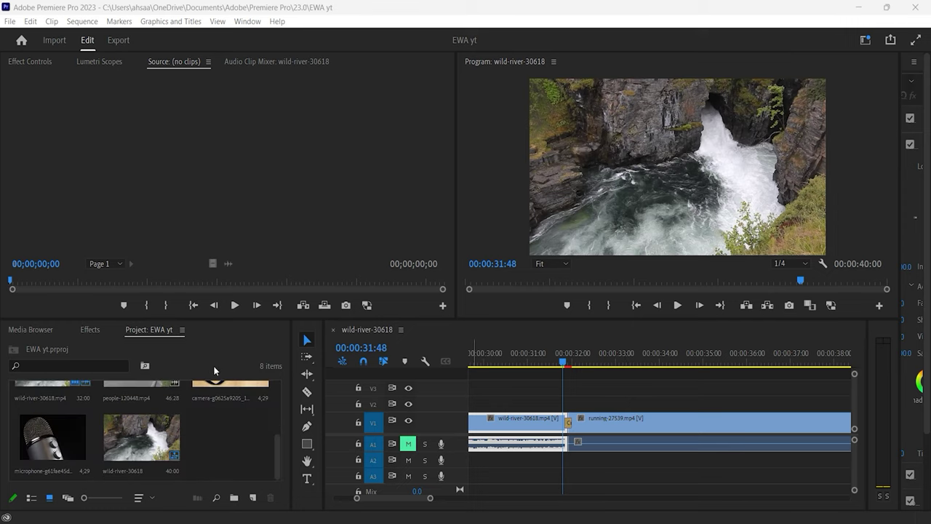
{"action": "left_click", "coordinate": [237, 389]}
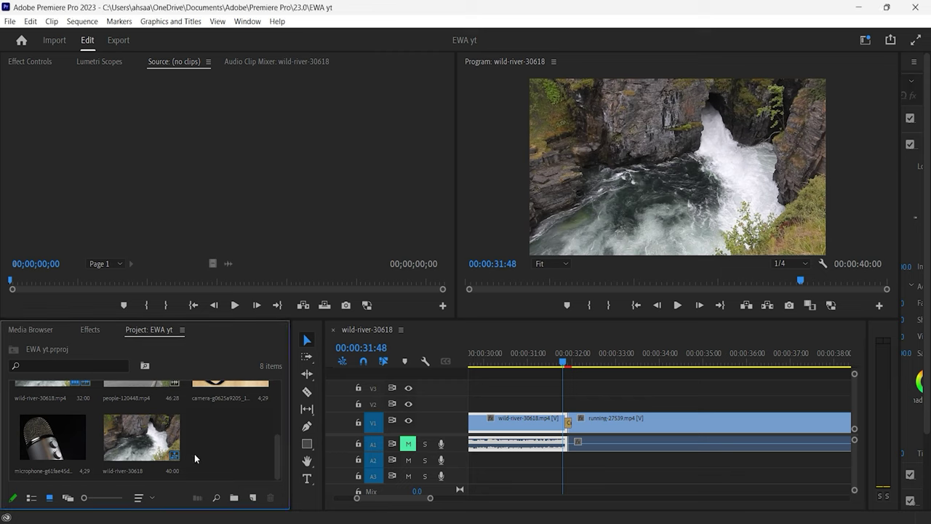
{"action": "left_click", "coordinate": [93, 438]}
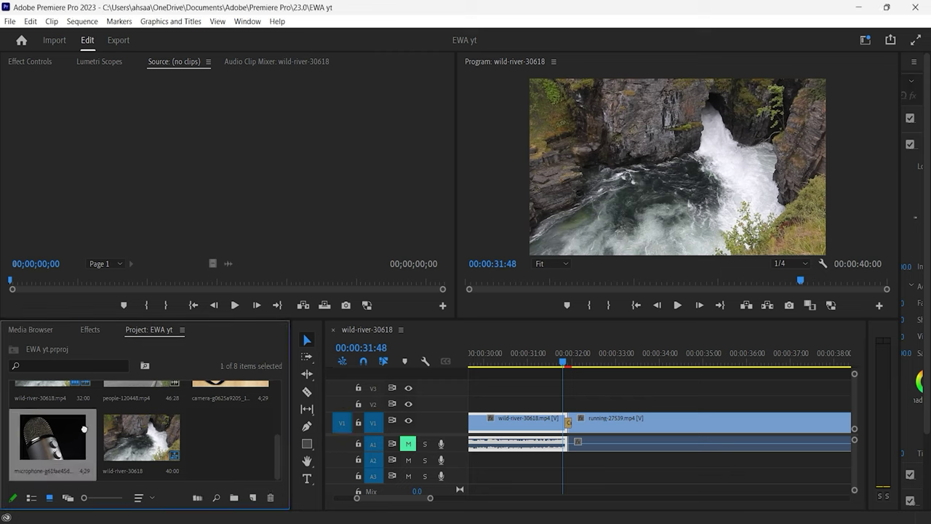
{"action": "left_click_drag", "start_coordinate": [262, 397], "coordinate": [453, 391]}
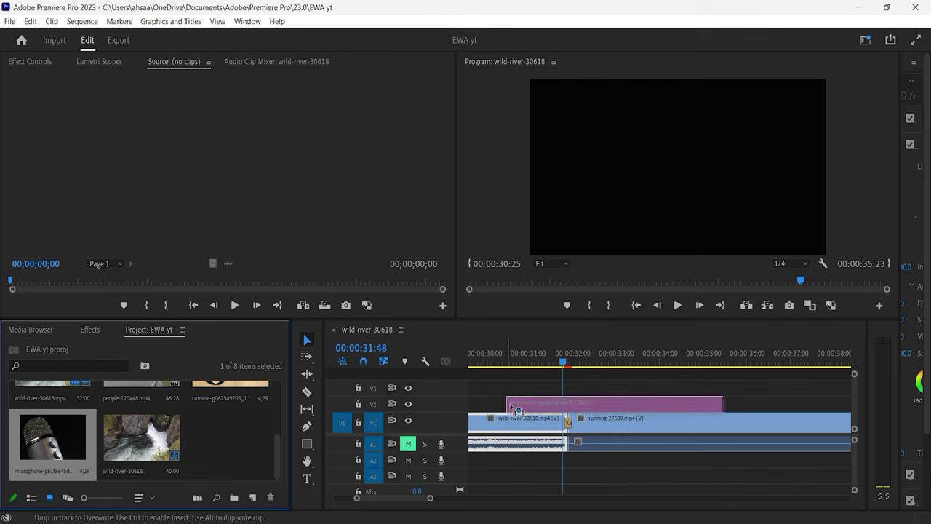
{"action": "left_click_drag", "start_coordinate": [504, 396], "coordinate": [519, 404]}
{"action": "left_click_drag", "start_coordinate": [565, 361], "coordinate": [511, 361]}
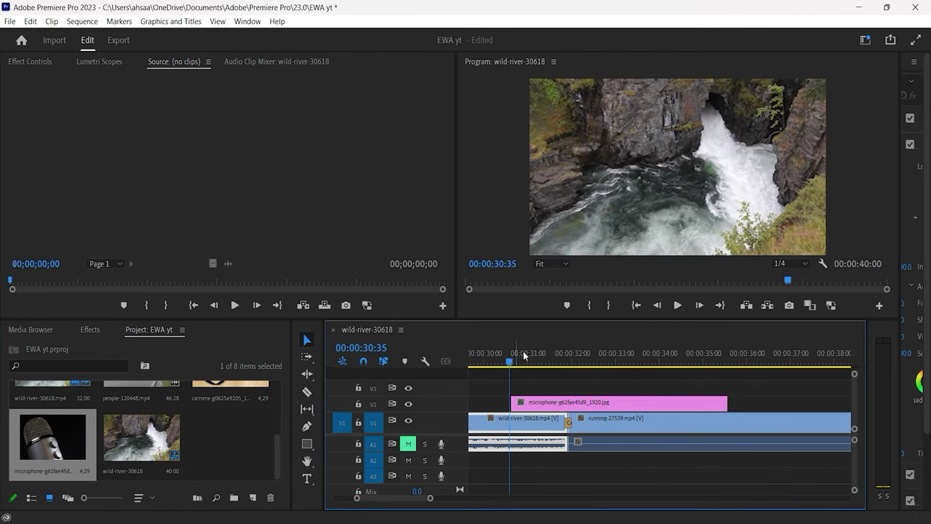
- Select the microphone clip and show its Motion and Opacity settings in Effect Controls
{"action": "left_click", "coordinate": [557, 403]}
{"action": "left_click_drag", "start_coordinate": [528, 363], "coordinate": [533, 362]}
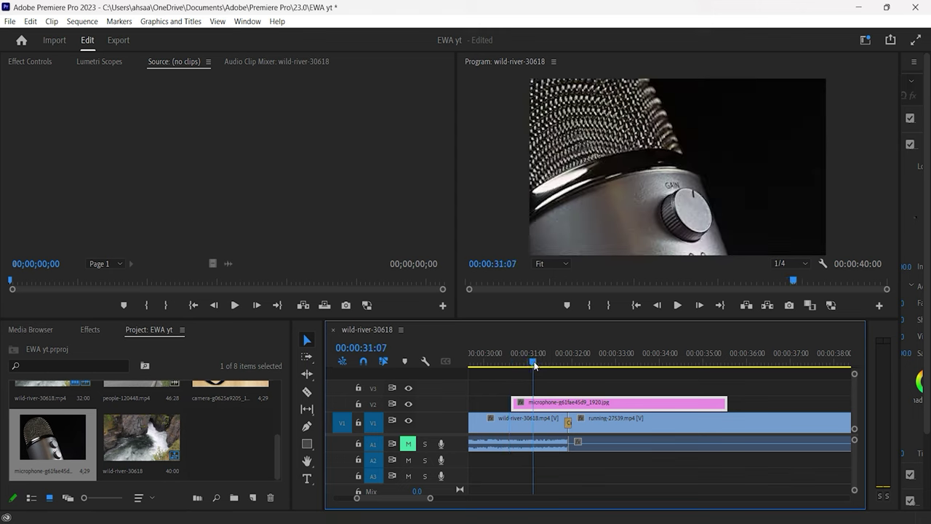
{"action": "left_click", "coordinate": [635, 165]}
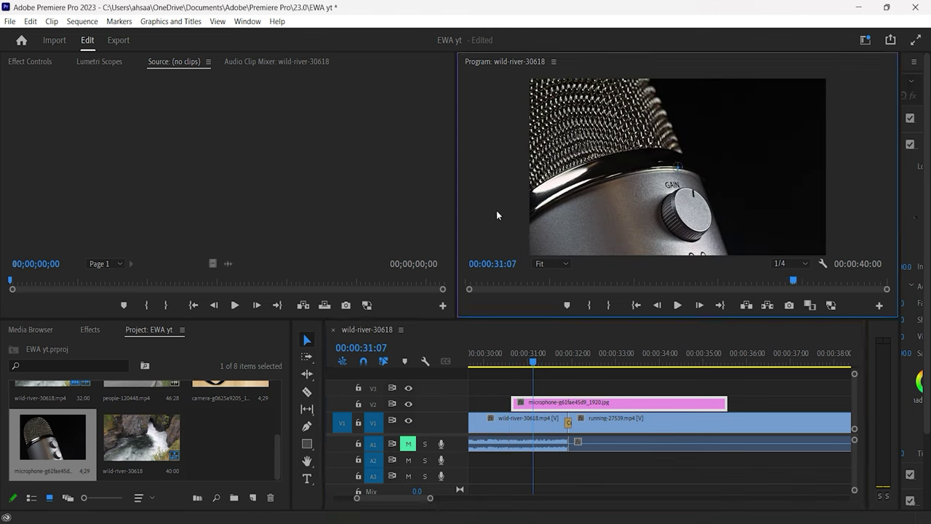
{"action": "left_click", "coordinate": [45, 62]}
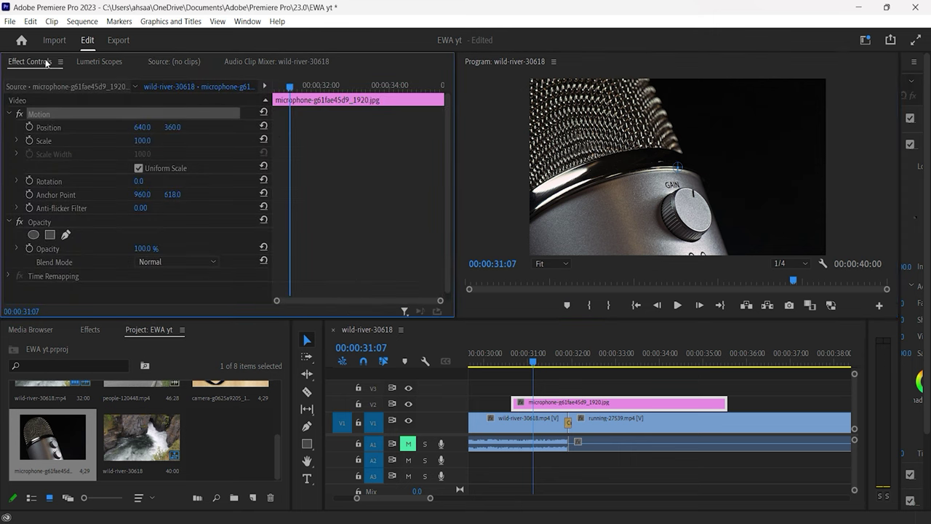
- Scale the microphone overlay to 49, move before its start, and reselect the clip on V2
{"action": "mouse_move", "coordinate": [141, 141]}
{"action": "left_mouse_down"}
{"action": "mouse_move", "coordinate": [118, 140]}
{"action": "mouse_move", "coordinate": [127, 140]}
{"action": "left_mouse_up"}
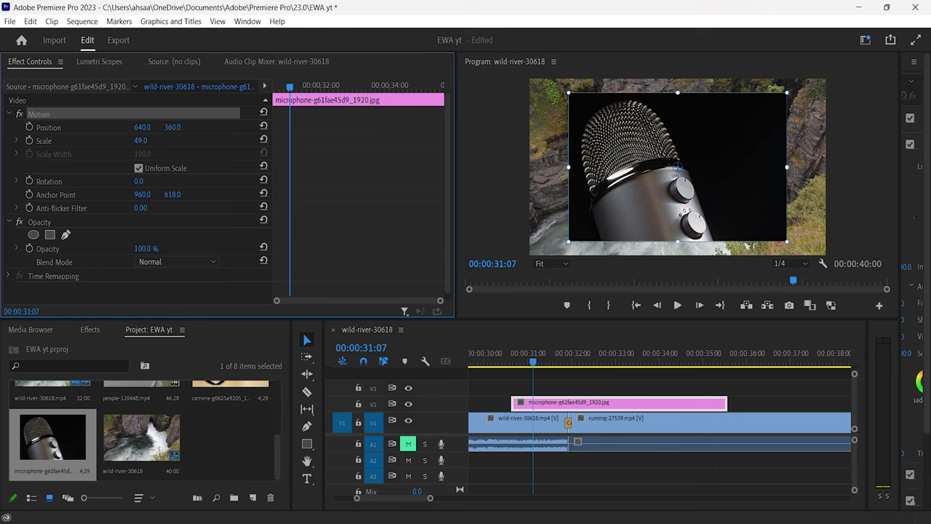
{"action": "left_click_drag", "start_coordinate": [535, 362], "coordinate": [513, 363]}
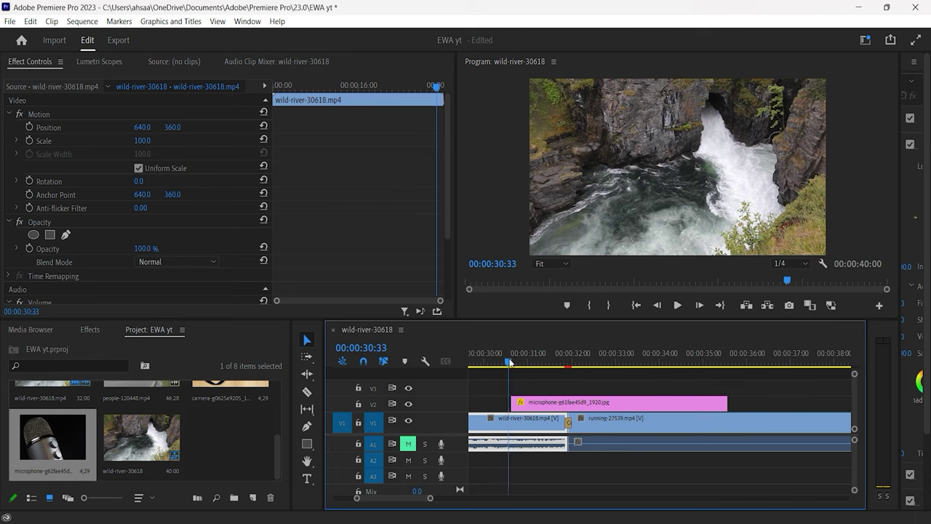
{"action": "left_click", "coordinate": [526, 402]}
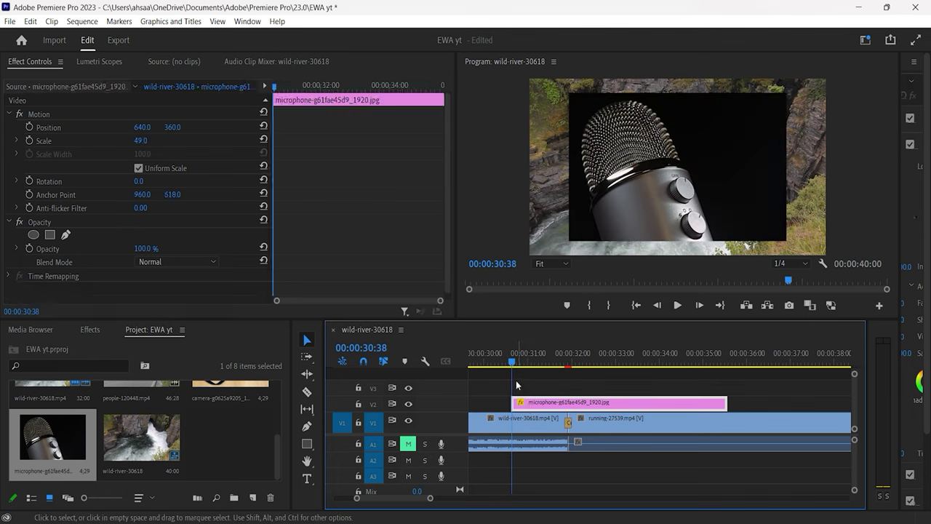
- Drag Page Turn from Video Transitions > Page Peel onto the microphone clip's start and preview it
{"action": "left_click", "coordinate": [90, 329]}
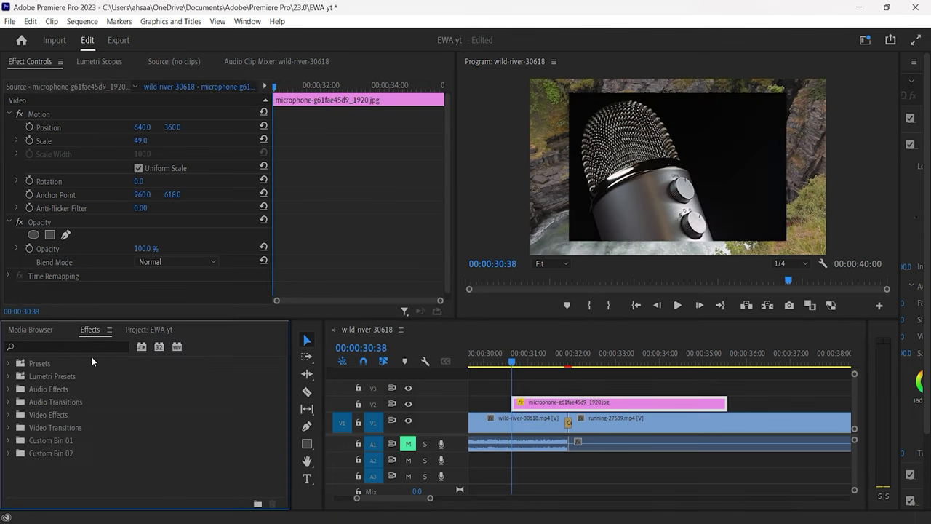
{"action": "double_click", "coordinate": [66, 427]}
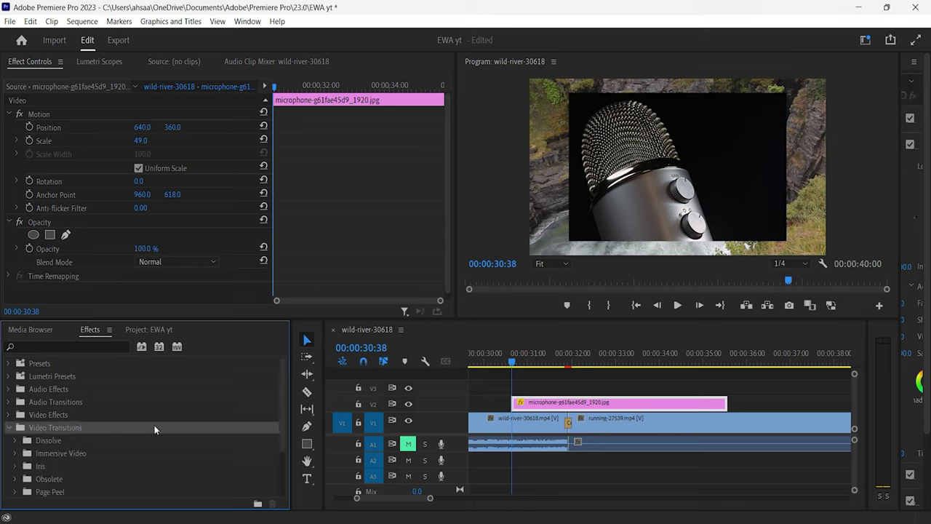
{"action": "scroll", "coordinate": [154, 425], "scroll_direction": "down", "scroll_amount": 2}
{"action": "scroll", "coordinate": [124, 431], "scroll_direction": "down", "scroll_amount": 2}
{"action": "double_click", "coordinate": [85, 437]}
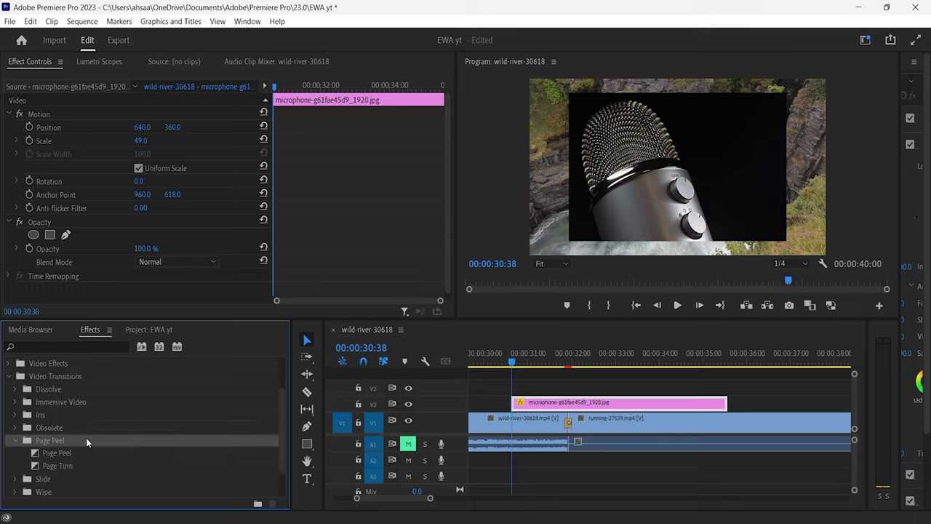
{"action": "scroll", "coordinate": [85, 438], "scroll_direction": "down", "scroll_amount": 1}
{"action": "mouse_move", "coordinate": [79, 451]}
{"action": "left_mouse_down"}
{"action": "mouse_move", "coordinate": [487, 419]}
{"action": "mouse_move", "coordinate": [518, 403]}
{"action": "left_mouse_up"}
{"action": "left_click_drag", "start_coordinate": [516, 362], "coordinate": [542, 368]}
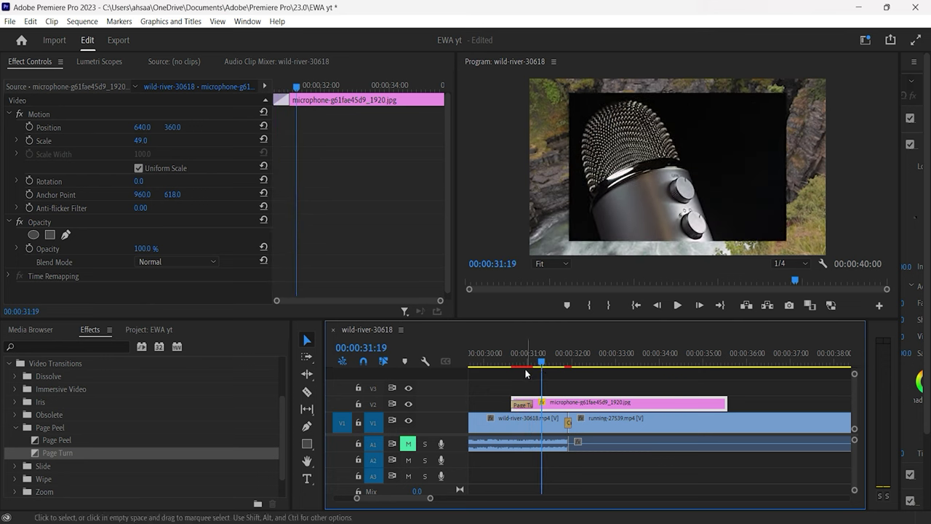
- Scroll the effects list back up and widen the timeline panel
{"action": "scroll", "coordinate": [98, 436], "scroll_direction": "up", "scroll_amount": 1}
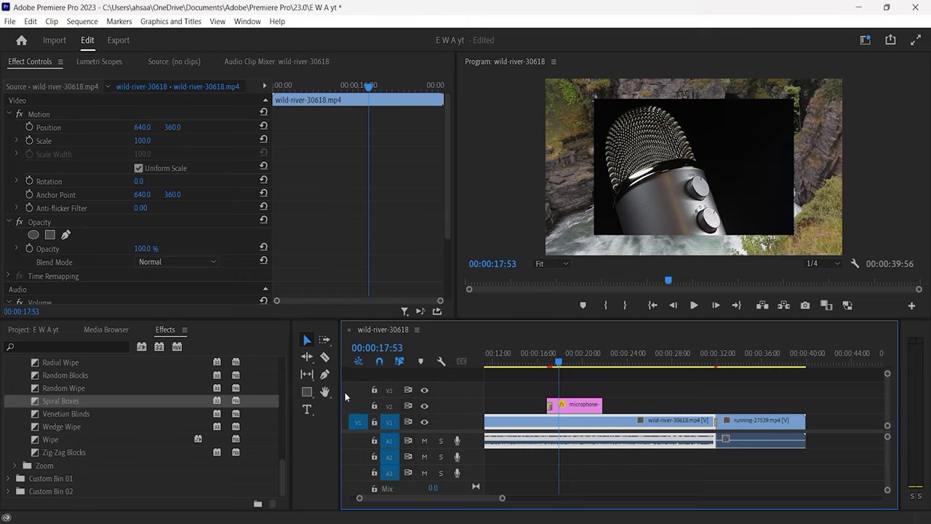
{"action": "left_click_drag", "start_coordinate": [345, 393], "coordinate": [328, 392]}
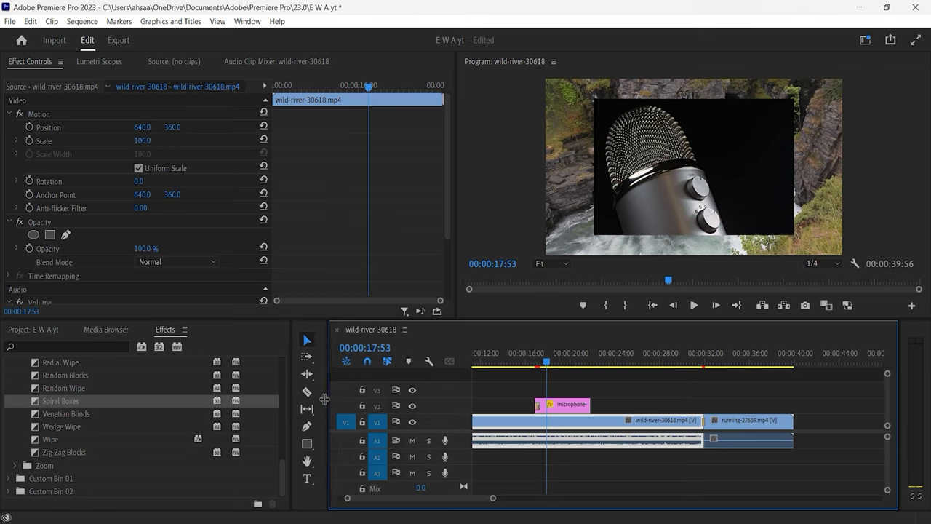
- Select the running clip and move the playhead to a frame showing the runner
{"action": "left_click", "coordinate": [628, 389]}
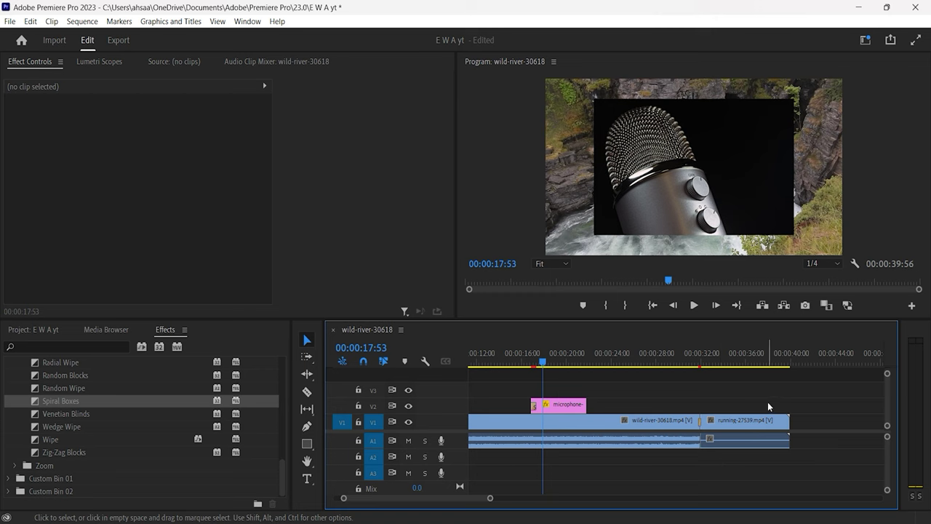
{"action": "left_click", "coordinate": [742, 420]}
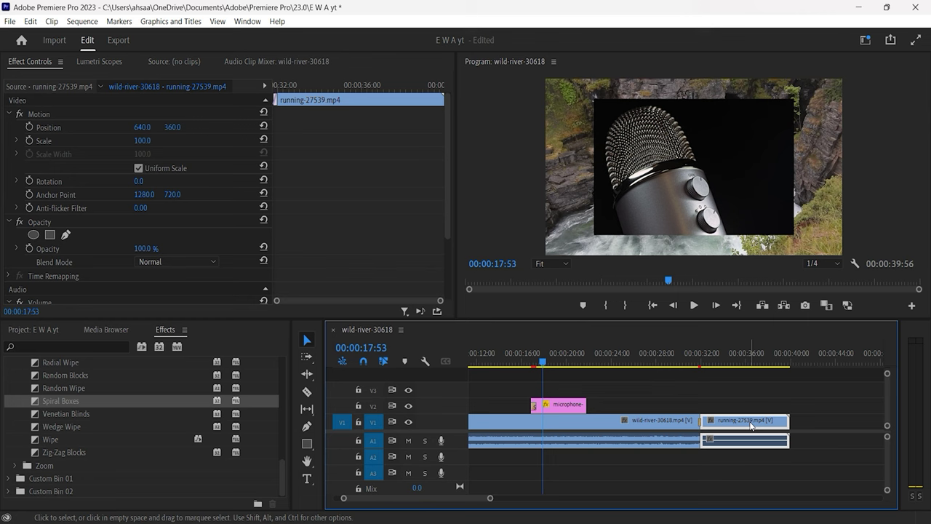
{"action": "left_click", "coordinate": [749, 400]}
{"action": "left_click", "coordinate": [753, 422]}
{"action": "left_click_drag", "start_coordinate": [703, 362], "coordinate": [719, 362]}
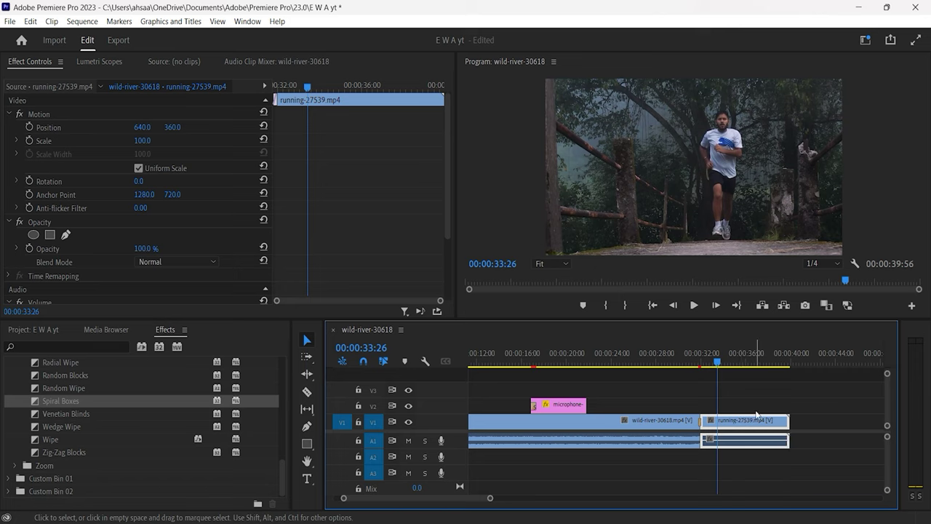
{"action": "left_click", "coordinate": [762, 465]}
- Unlink the running clip's audio from its video
{"action": "left_click_drag", "start_coordinate": [762, 462], "coordinate": [738, 408]}
{"action": "right_click", "coordinate": [767, 422]}
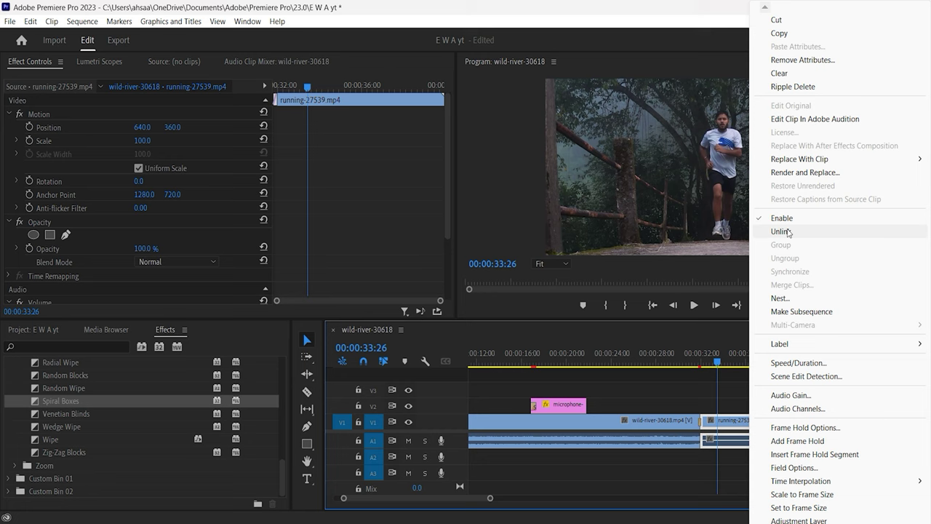
{"action": "left_click", "coordinate": [787, 232]}
{"action": "left_click", "coordinate": [792, 460]}
{"action": "left_click", "coordinate": [771, 441]}
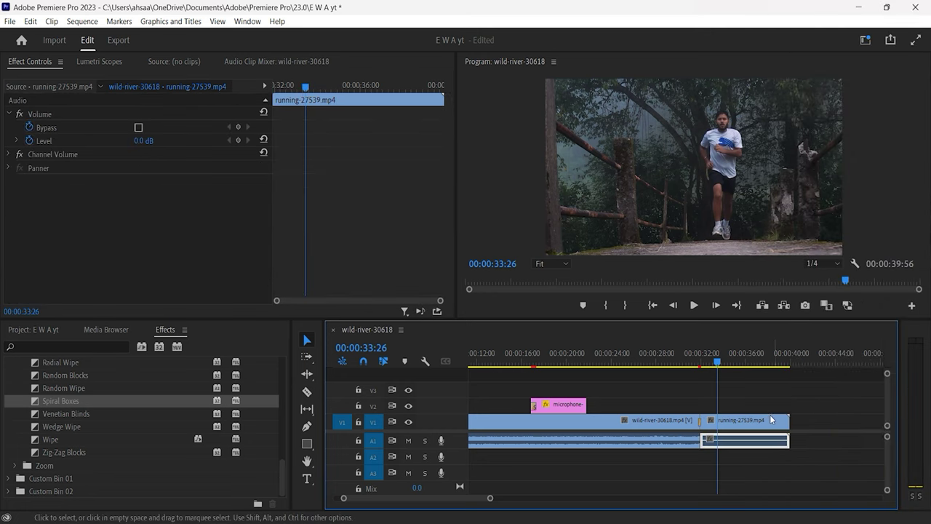
{"action": "left_click", "coordinate": [771, 419]}
{"action": "left_click", "coordinate": [805, 472]}
- Relink the running clip's video and audio, then reselect the clip
{"action": "left_click_drag", "start_coordinate": [797, 461], "coordinate": [700, 414]}
{"action": "right_click", "coordinate": [770, 428]}
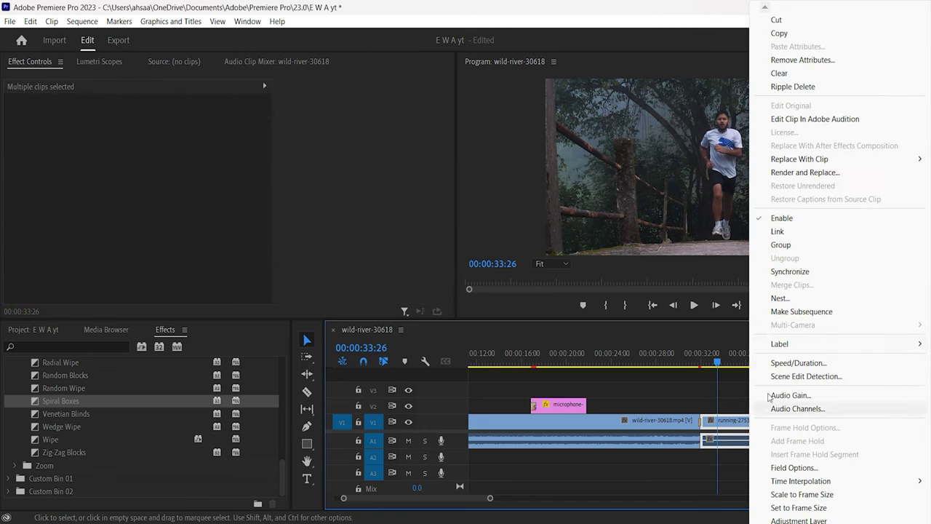
{"action": "left_click", "coordinate": [777, 231]}
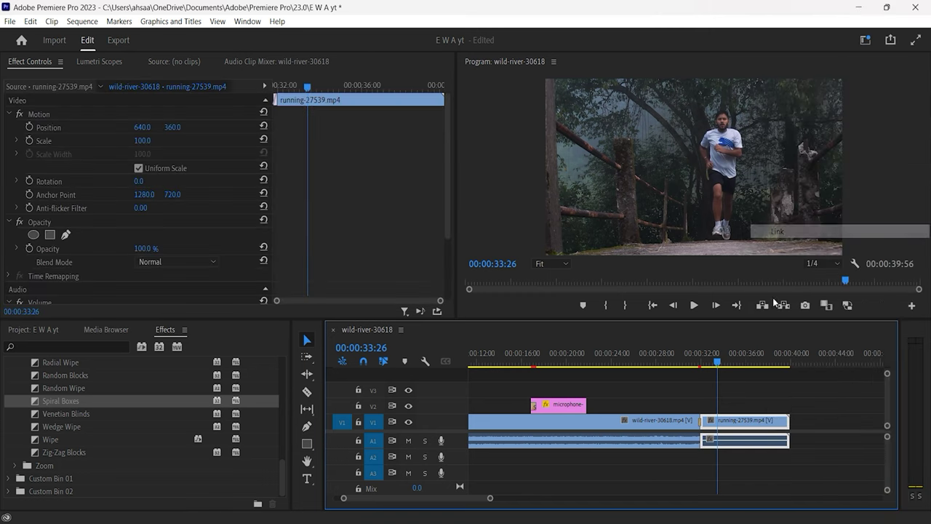
{"action": "left_click", "coordinate": [781, 401]}
{"action": "left_click", "coordinate": [769, 432]}
{"action": "left_click", "coordinate": [767, 401]}
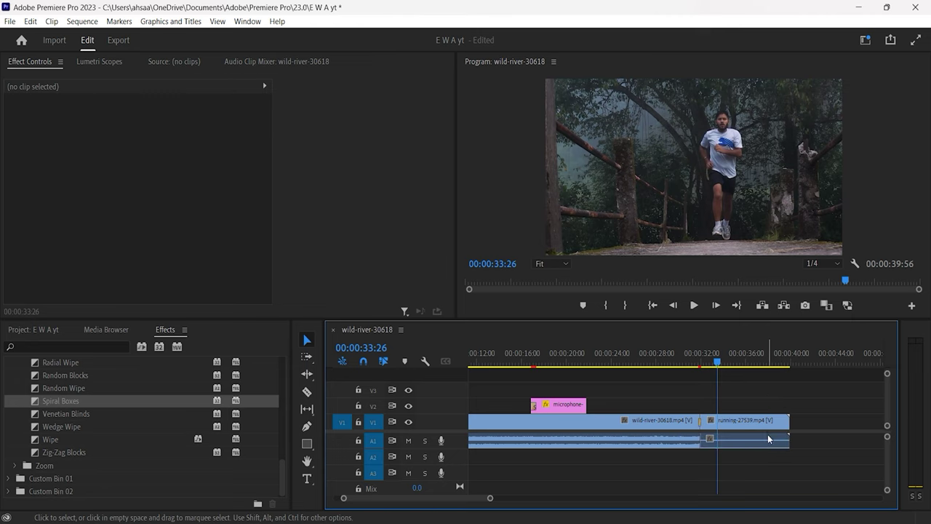
{"action": "left_click", "coordinate": [761, 442]}
{"action": "left_click", "coordinate": [759, 397]}
{"action": "left_click", "coordinate": [747, 420]}
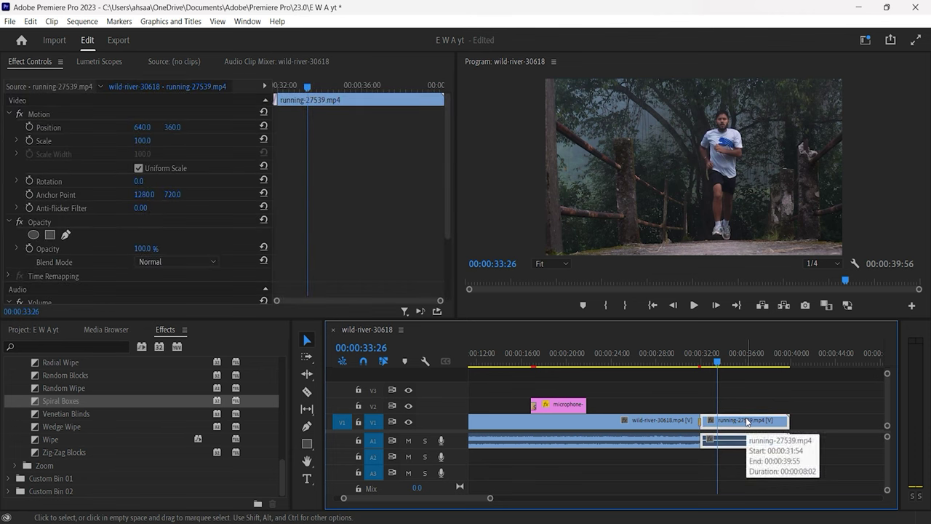
{"action": "right_click", "coordinate": [748, 421]}
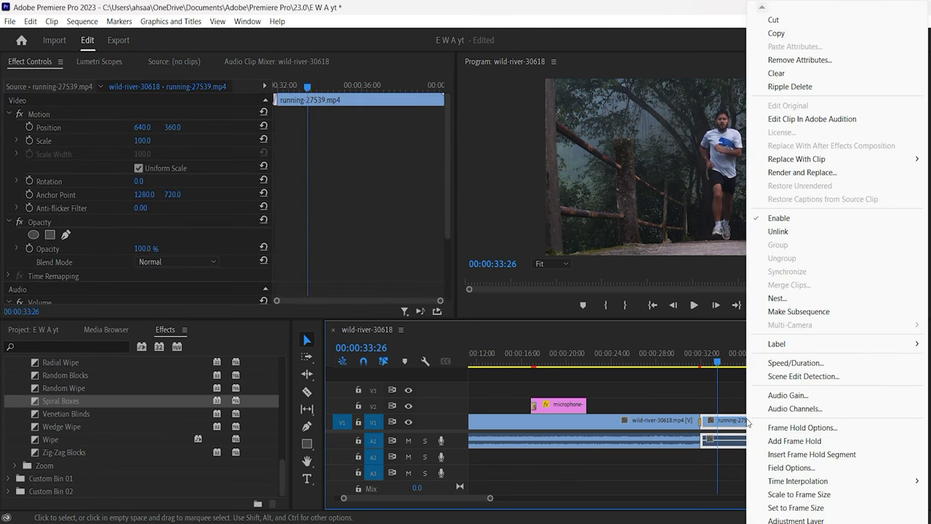
- Set the running clip's speed to 50% and play the slowed clip from its start
{"action": "left_click", "coordinate": [788, 363]}
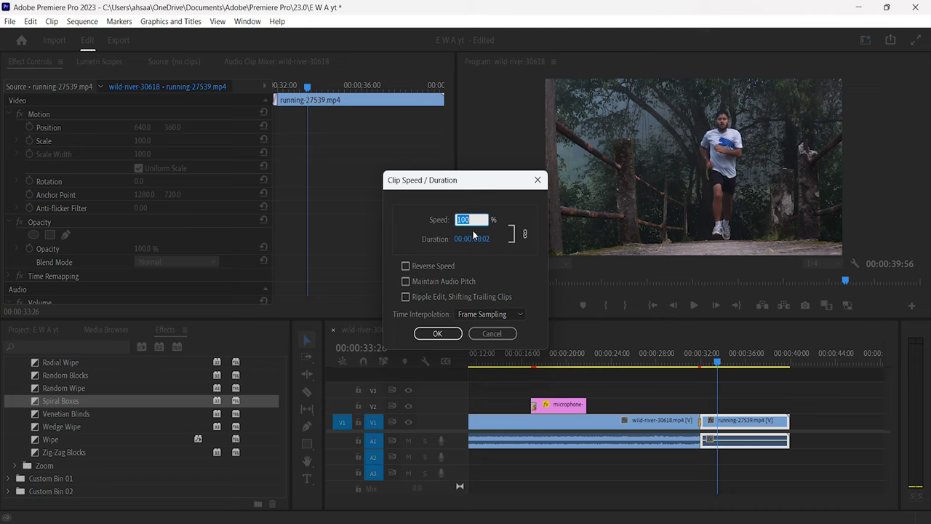
{"action": "type", "text": "50"}
{"action": "left_click", "coordinate": [439, 333]}
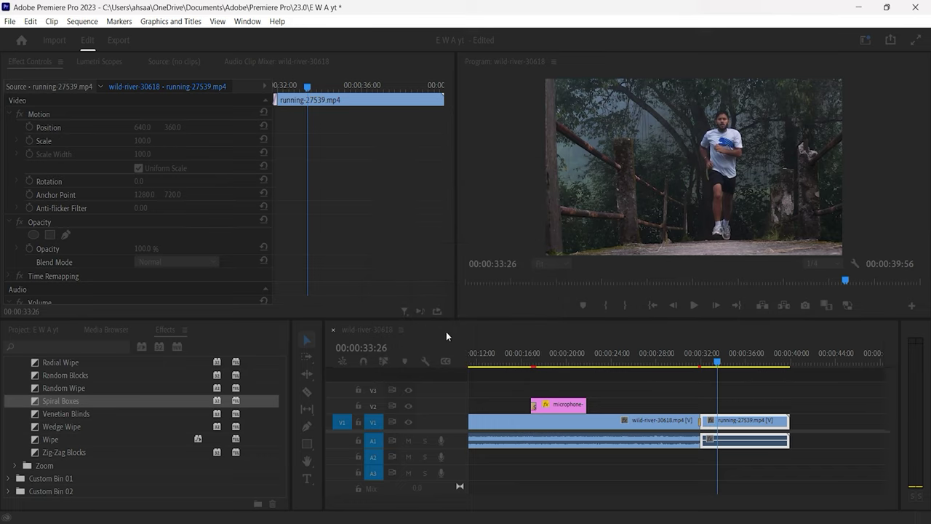
{"action": "left_click_drag", "start_coordinate": [721, 356], "coordinate": [703, 358]}
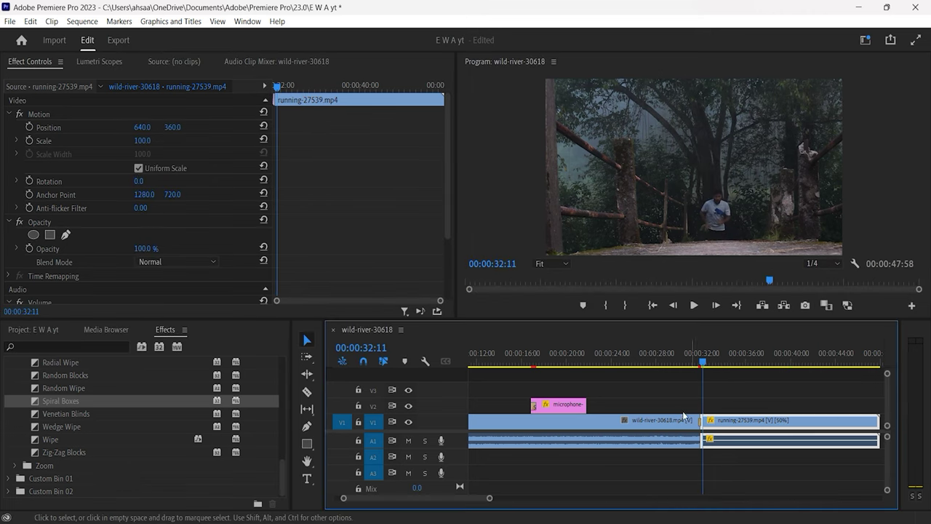
{"action": "left_click_drag", "start_coordinate": [489, 499], "coordinate": [516, 499]}
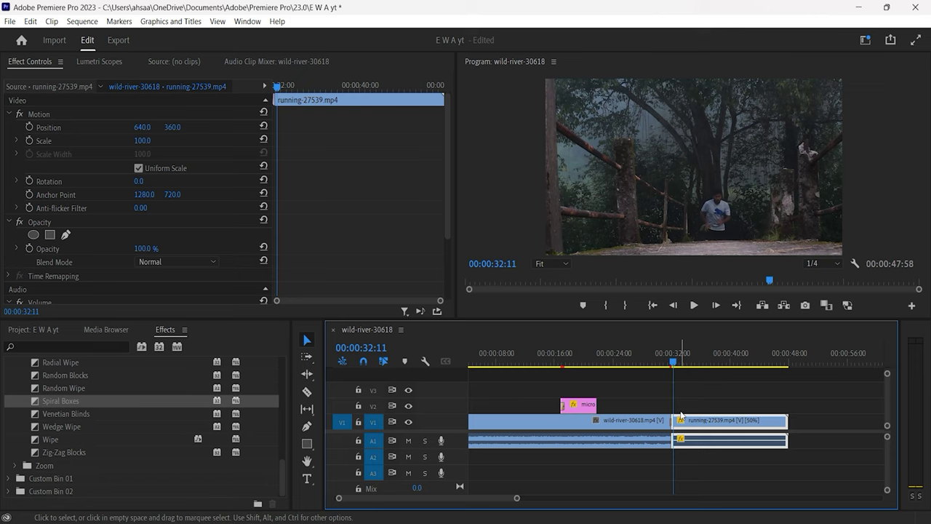
{"action": "key", "text": "space"}
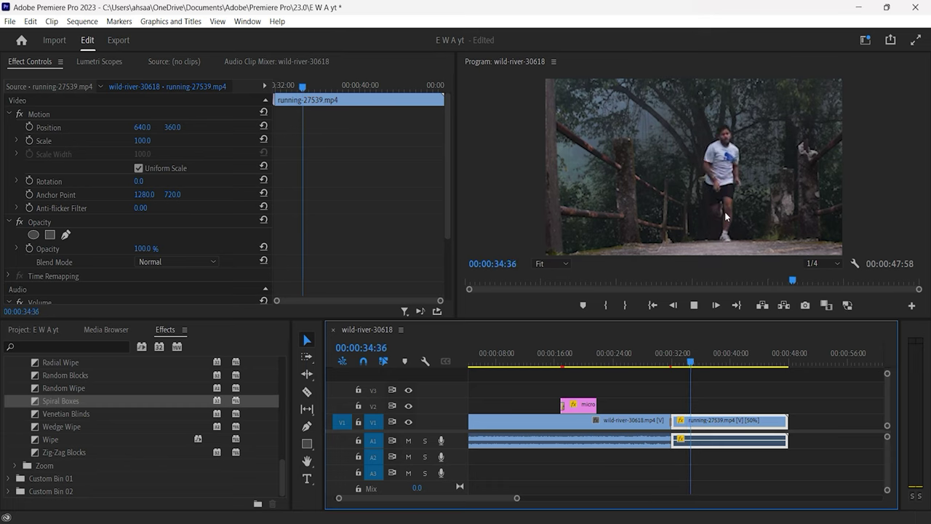
- Undo the 50% speed change and replay the running section, stopping at 00:00:36:02
{"action": "left_click", "coordinate": [706, 361]}
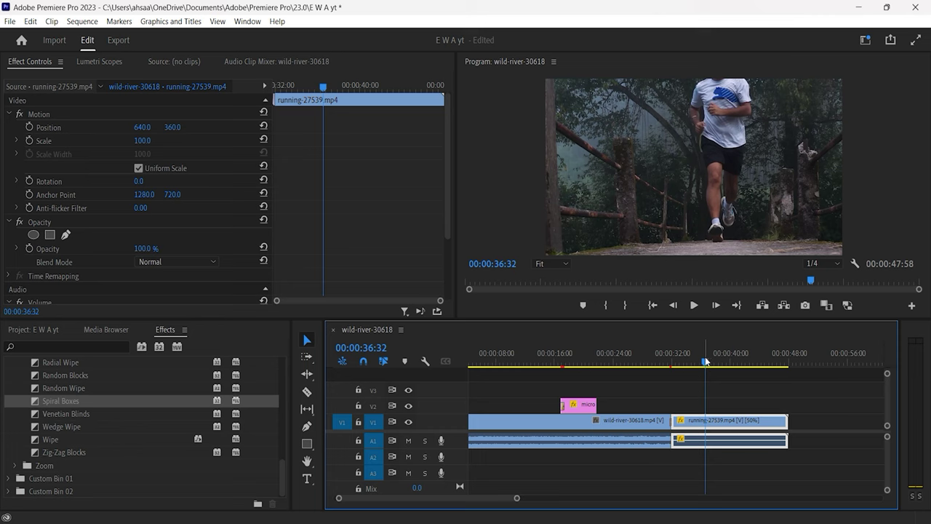
{"action": "key", "text": "ctrl+z"}
{"action": "left_click", "coordinate": [701, 361]}
{"action": "left_click_drag", "start_coordinate": [701, 362], "coordinate": [695, 363]}
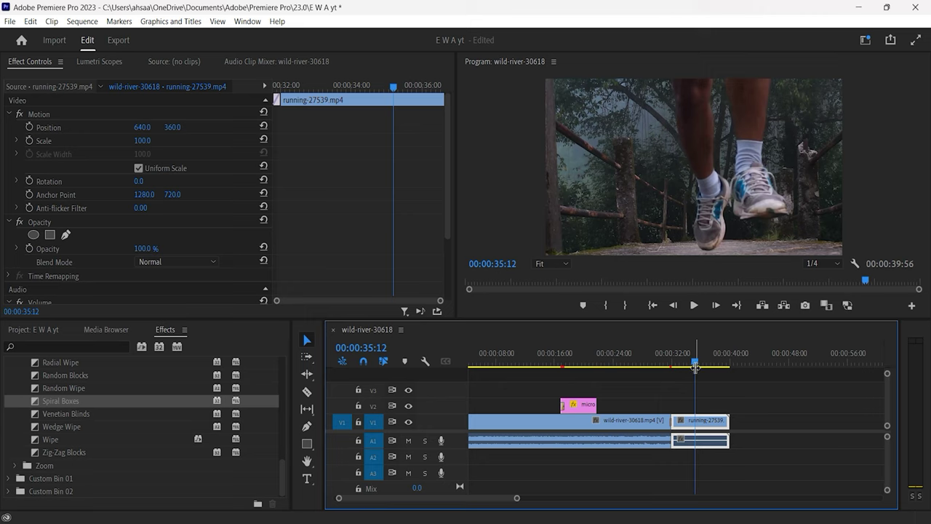
{"action": "left_click", "coordinate": [680, 362]}
{"action": "key", "text": "space"}
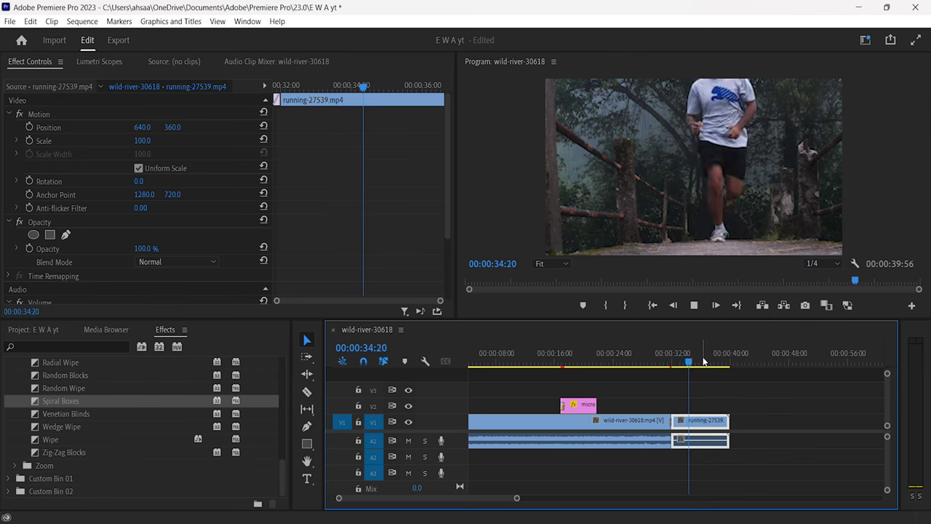
{"action": "left_click", "coordinate": [701, 363]}
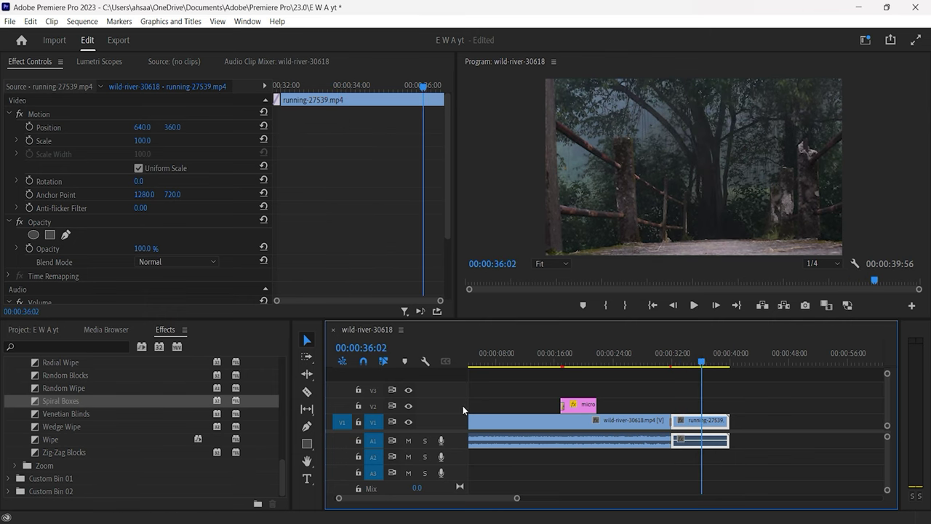
- Reapply 50% speed to the running clip and play it back to 00:00:35:09
{"action": "right_click", "coordinate": [690, 422]}
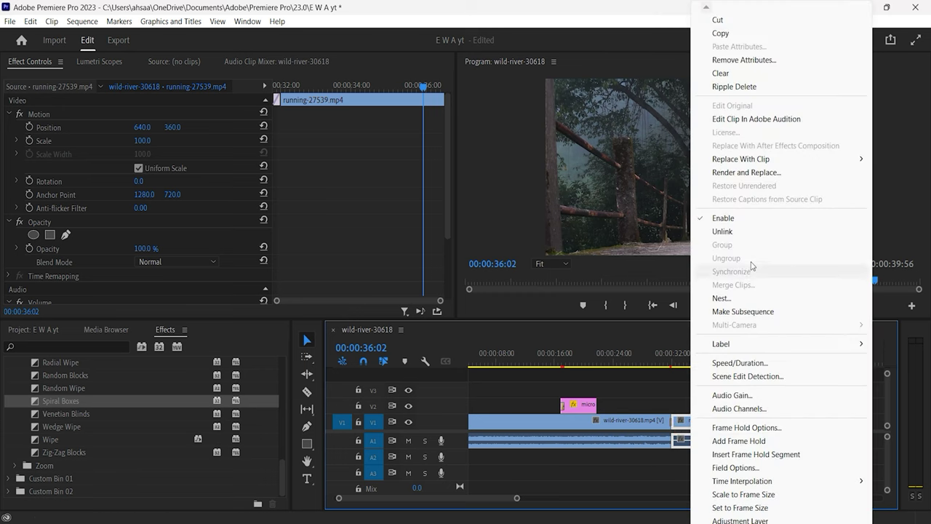
{"action": "left_click", "coordinate": [764, 363]}
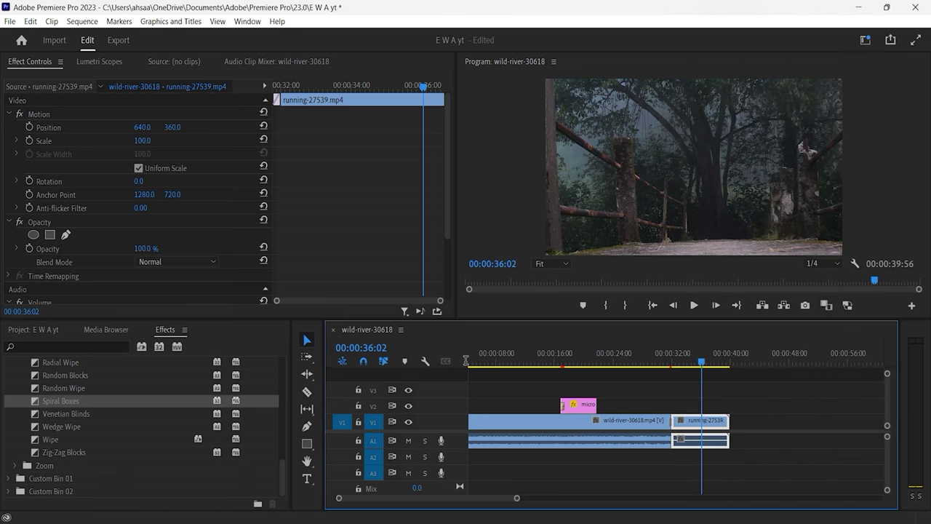
{"action": "type", "text": "50"}
{"action": "key", "text": "Return"}
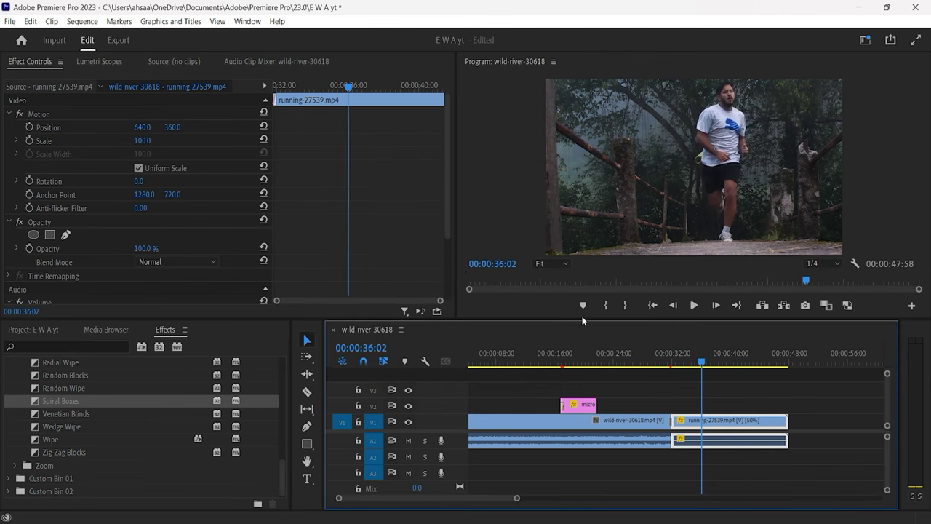
{"action": "left_click_drag", "start_coordinate": [703, 361], "coordinate": [675, 364]}
{"action": "key", "text": "space"}
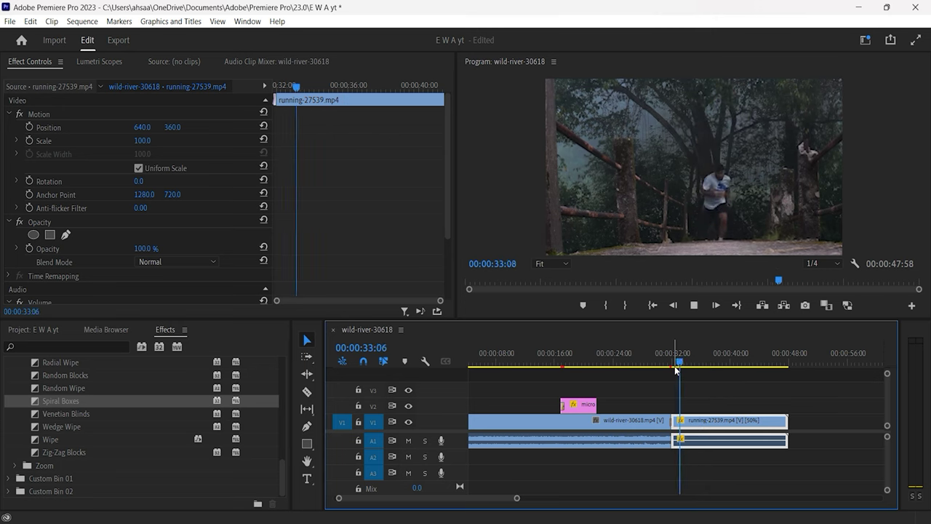
{"action": "key", "text": "space"}
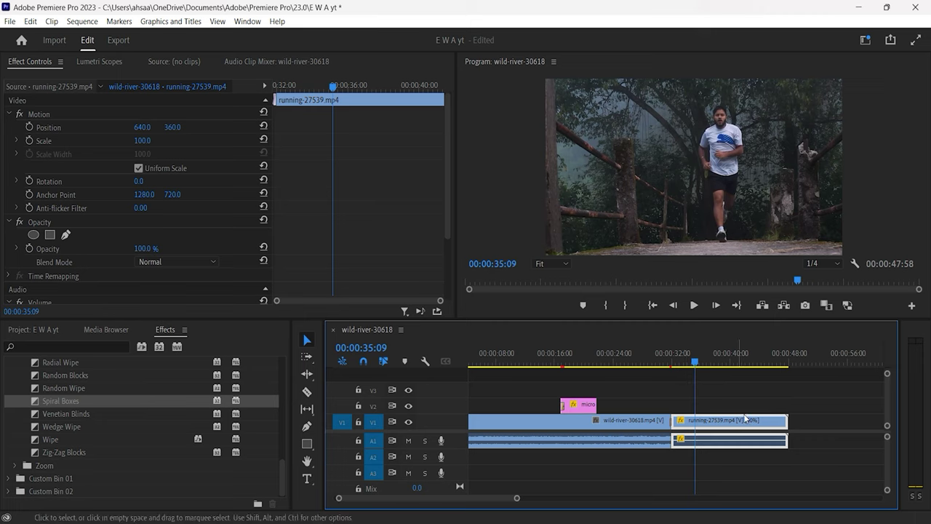
- Try dragging the running clip's end to trim it, then deselect it
{"action": "left_click", "coordinate": [793, 424]}
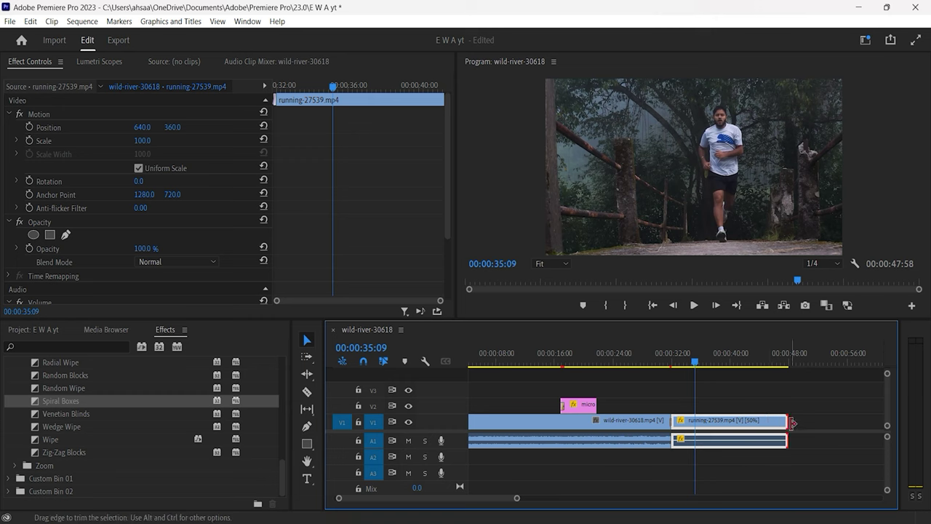
{"action": "left_click_drag", "start_coordinate": [793, 423], "coordinate": [816, 421]}
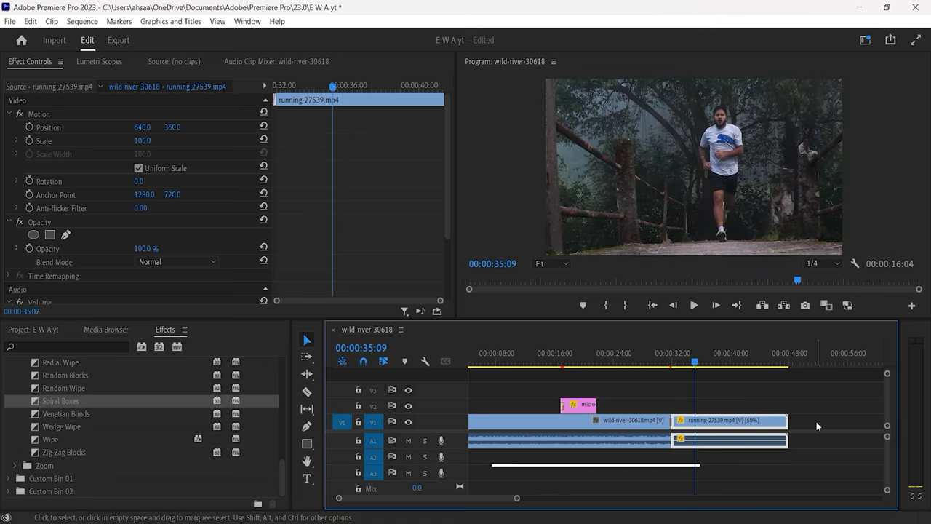
{"action": "left_click", "coordinate": [816, 421]}
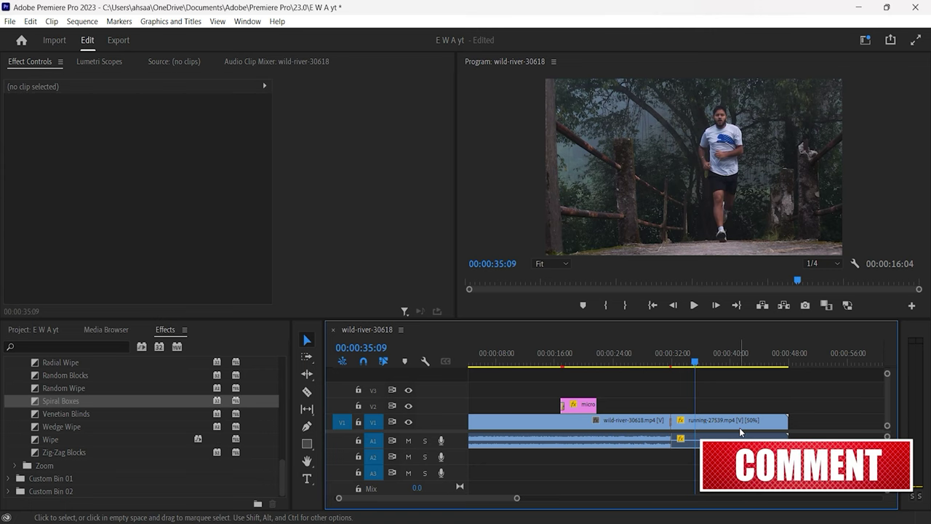
- Change the running clip's speed to 150%, shortening it to 00:00:05:21
{"action": "left_click", "coordinate": [745, 425]}
{"action": "right_click", "coordinate": [745, 426]}
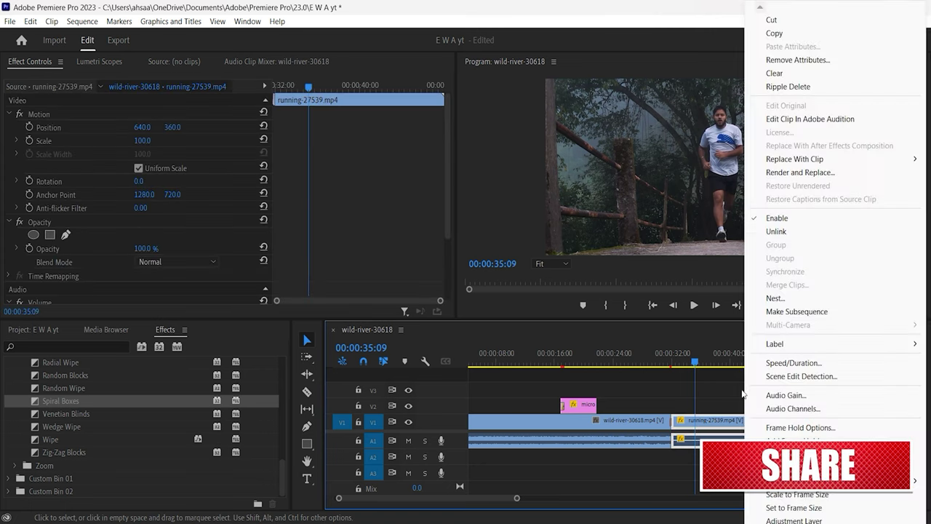
{"action": "left_click", "coordinate": [793, 362]}
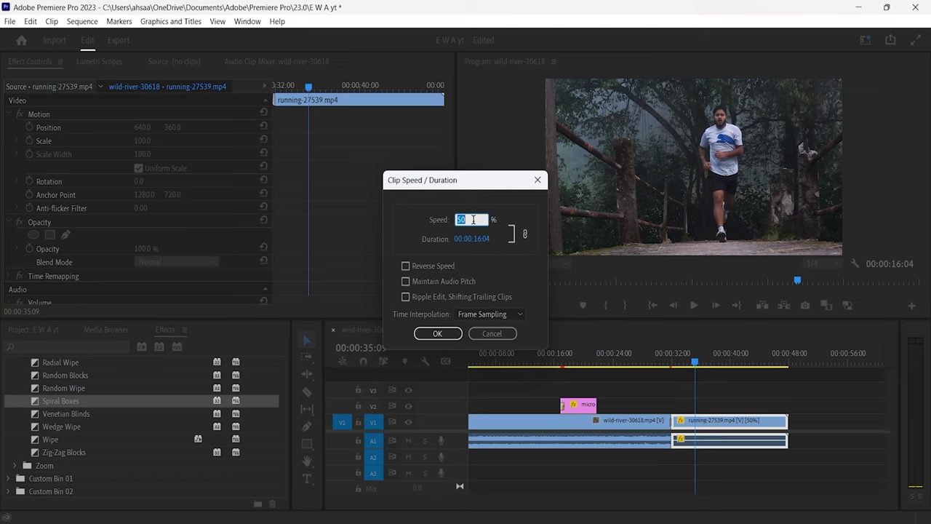
{"action": "left_click", "coordinate": [472, 219]}
{"action": "key", "text": "BackSpace"}
{"action": "key", "text": "BackSpace"}
{"action": "type", "text": "100"}
{"action": "left_click", "coordinate": [477, 207]}
{"action": "left_click", "coordinate": [463, 220]}
{"action": "type", "text": "1"}
{"action": "left_click", "coordinate": [437, 333]}
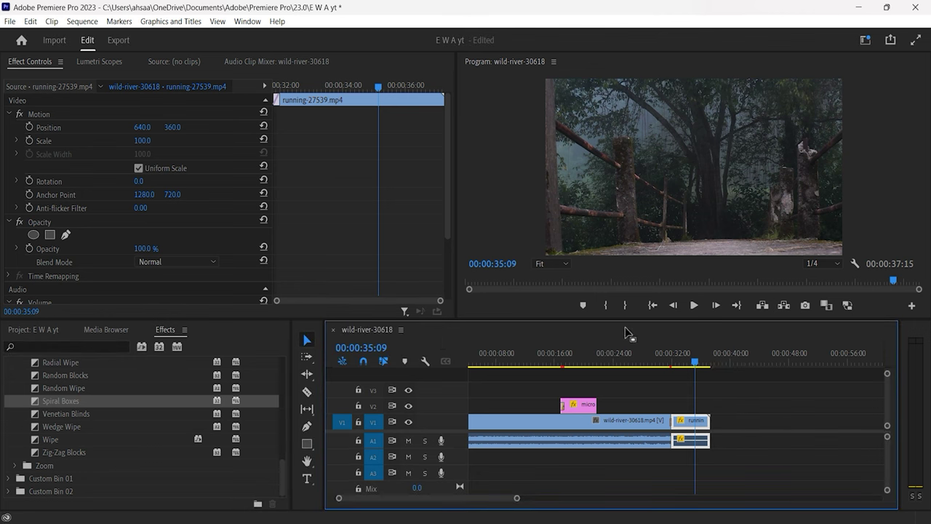
{"action": "left_click_drag", "start_coordinate": [695, 359], "coordinate": [681, 360]}
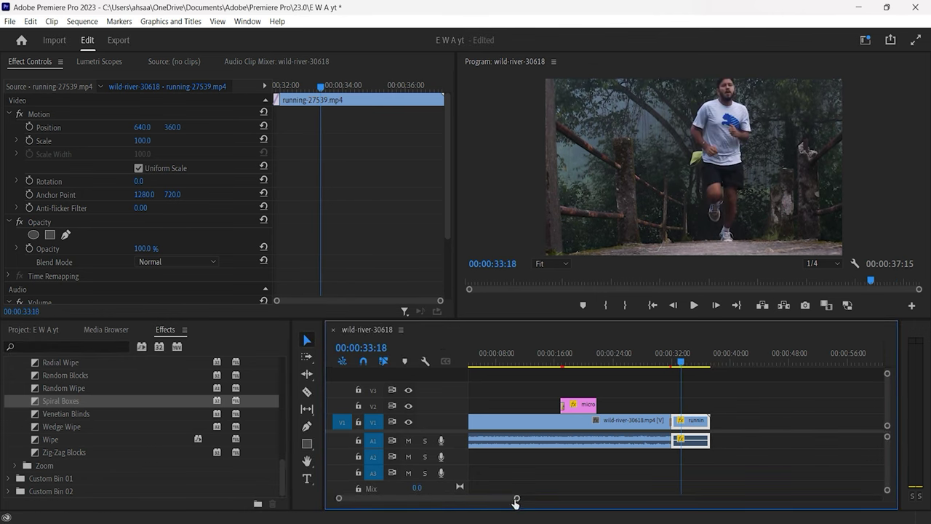
- Play the 150% running clip, stopping at 00:00:33:08
{"action": "left_click_drag", "start_coordinate": [519, 504], "coordinate": [507, 502]}
{"action": "key", "text": "space"}
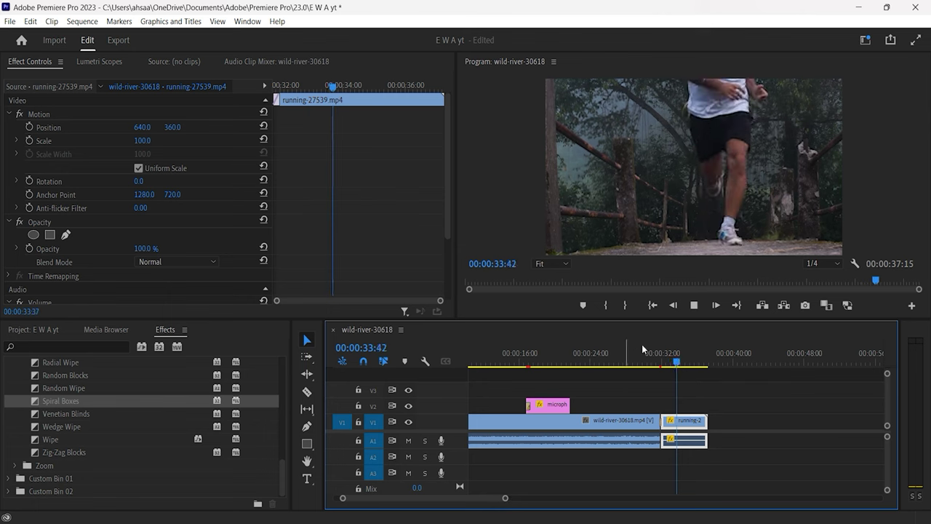
{"action": "left_click", "coordinate": [671, 362]}
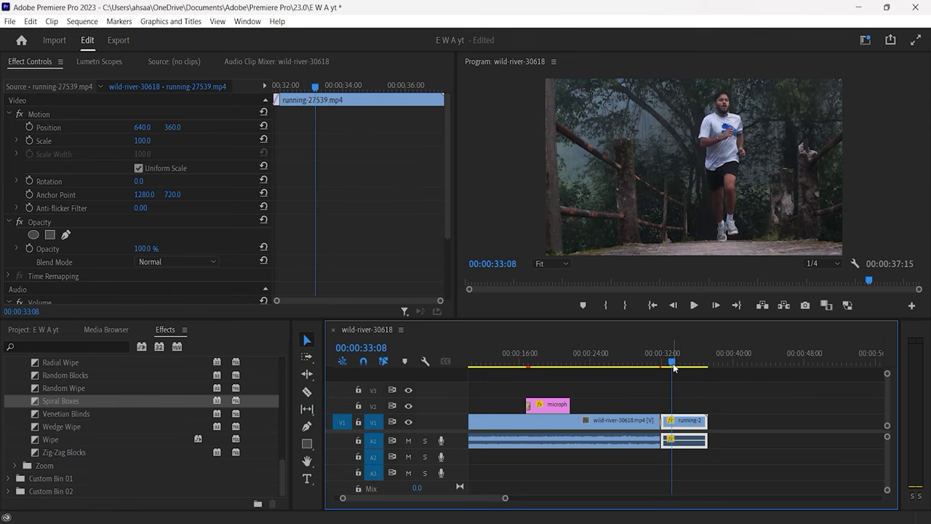
- Enable Reverse Speed on the running clip, preview it, and reselect the clip
{"action": "right_click", "coordinate": [697, 421]}
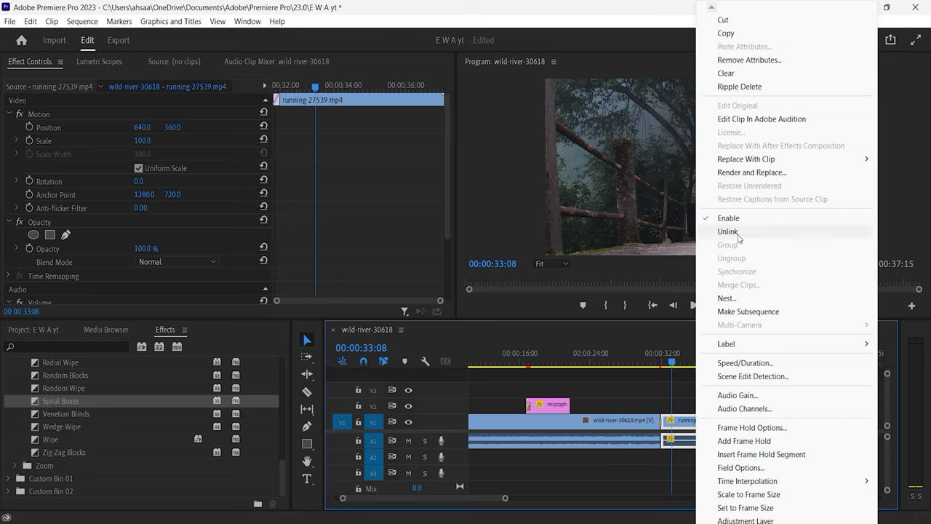
{"action": "left_click", "coordinate": [736, 363]}
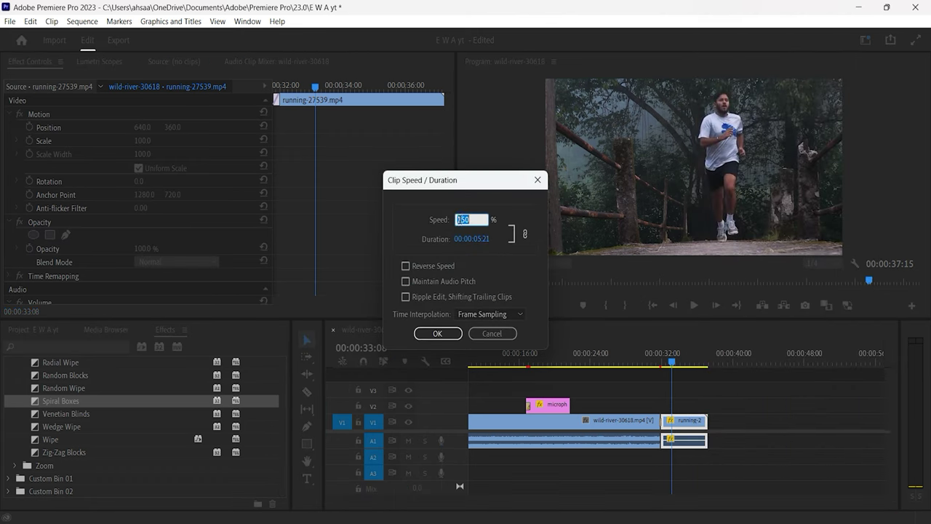
{"action": "left_click", "coordinate": [436, 267]}
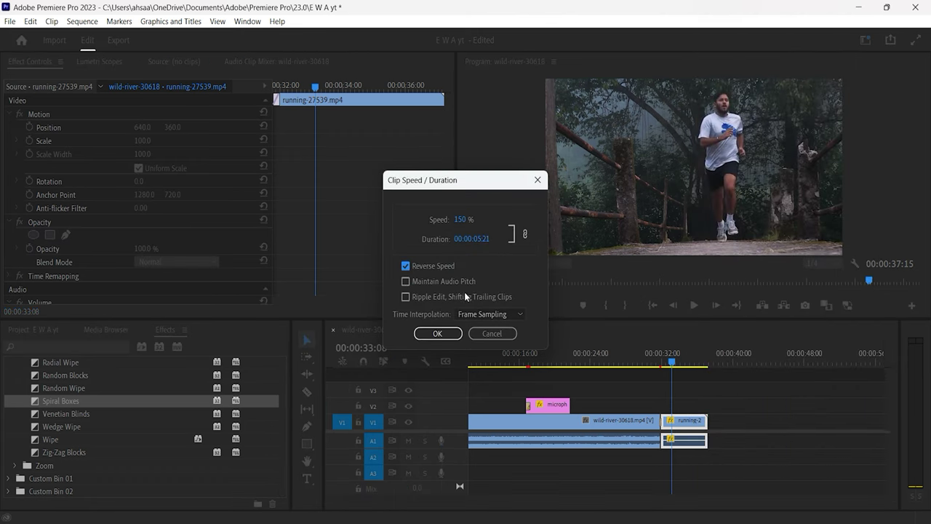
{"action": "left_click", "coordinate": [439, 333]}
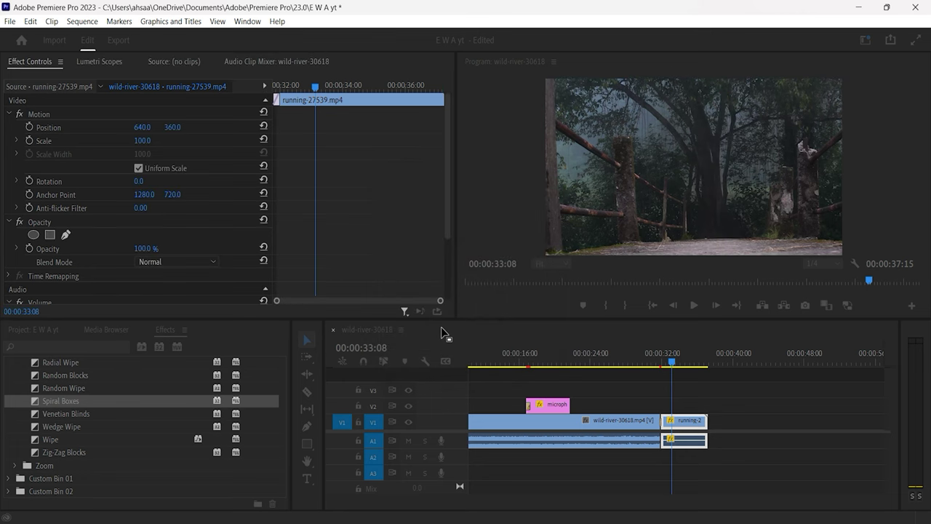
{"action": "left_click_drag", "start_coordinate": [671, 360], "coordinate": [657, 364]}
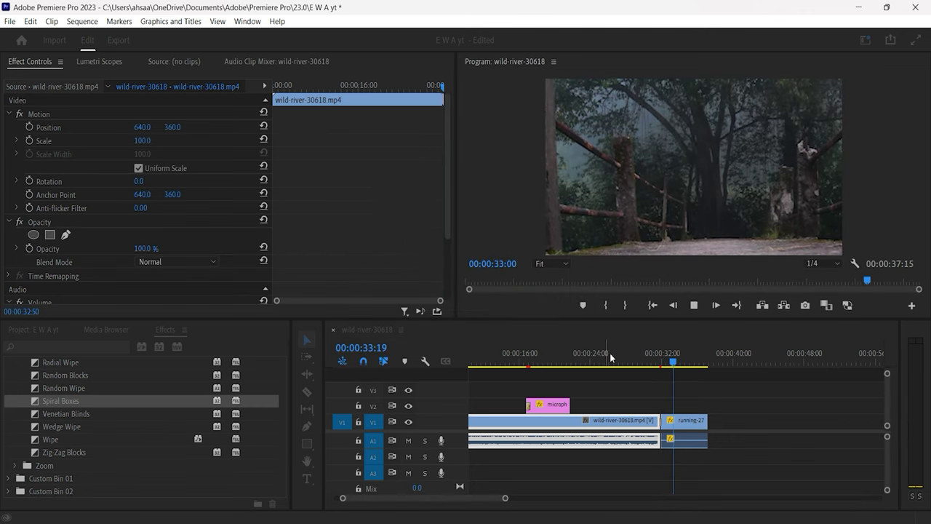
{"action": "left_click", "coordinate": [681, 361]}
{"action": "left_click", "coordinate": [687, 439]}
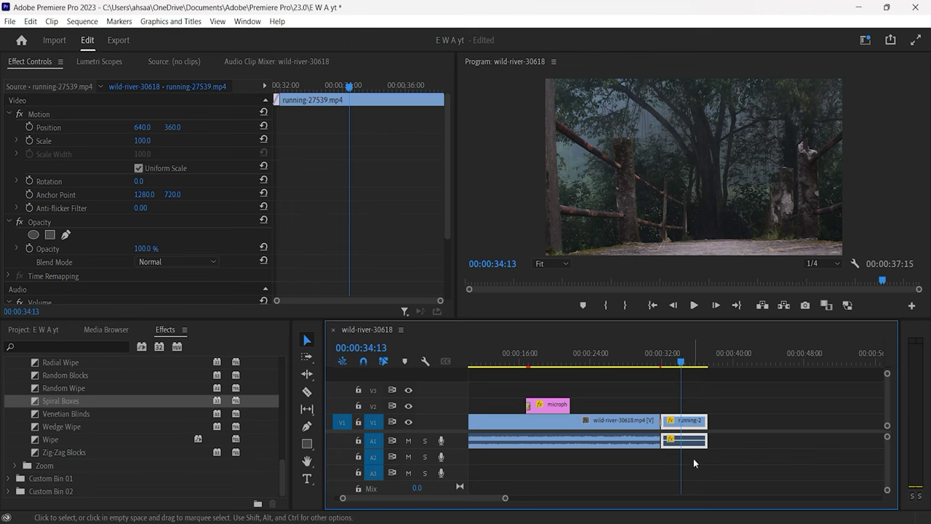
{"action": "right_click", "coordinate": [669, 421]}
- Change the reversed running clip's speed from 150% to 100%
{"action": "mouse_move", "coordinate": [702, 431]}
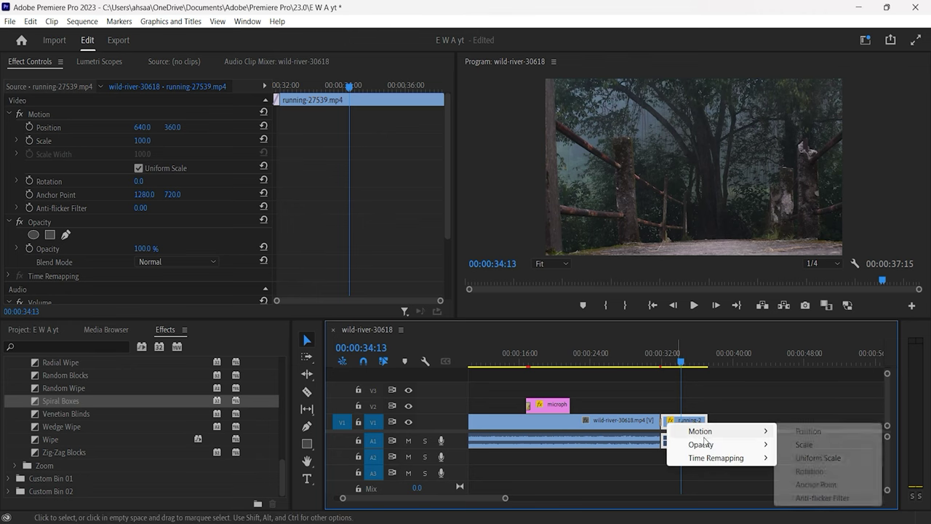
{"action": "left_click", "coordinate": [716, 397]}
{"action": "right_click", "coordinate": [693, 421]}
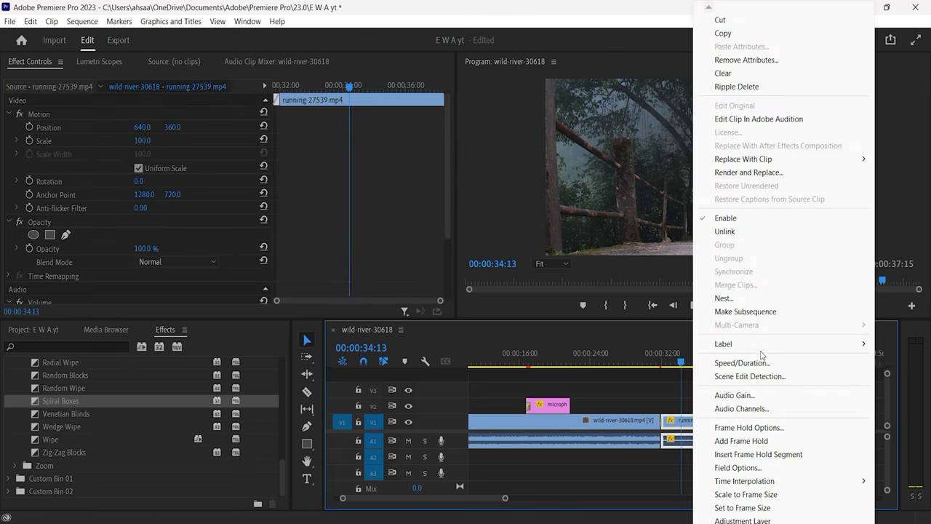
{"action": "left_click", "coordinate": [762, 362]}
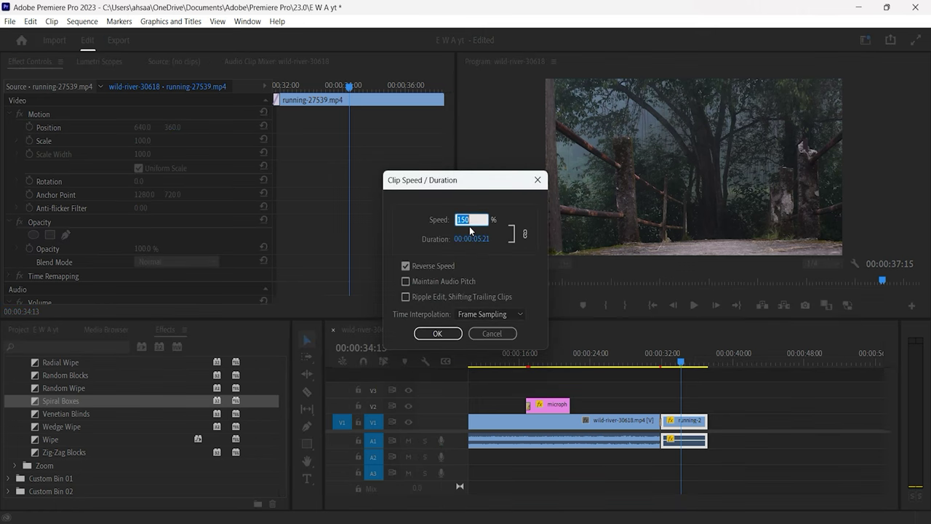
{"action": "left_click", "coordinate": [524, 211]}
{"action": "left_click", "coordinate": [461, 219]}
{"action": "type", "text": "100"}
{"action": "key", "text": "Return"}
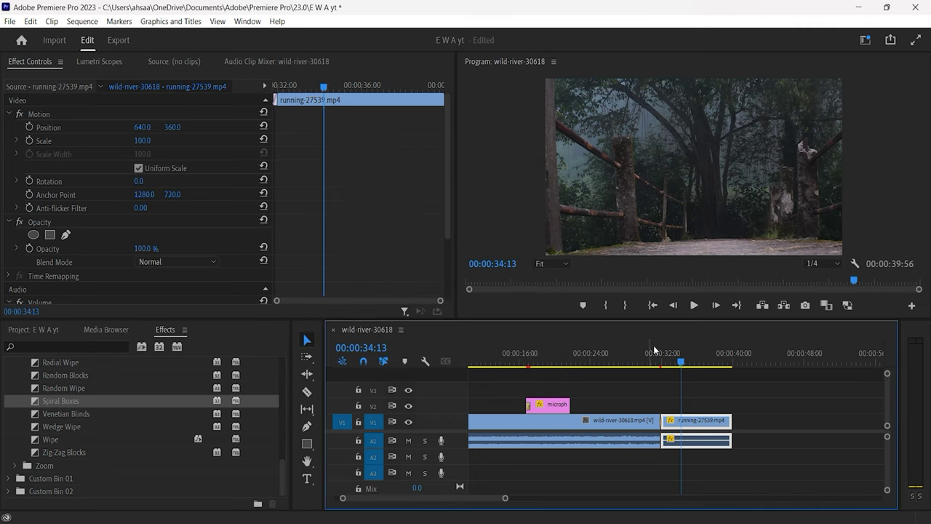
- Play the reversed clip from 00:00:32:35, stopping at 00:00:35:31
{"action": "left_click", "coordinate": [666, 362]}
{"action": "key", "text": "Return"}
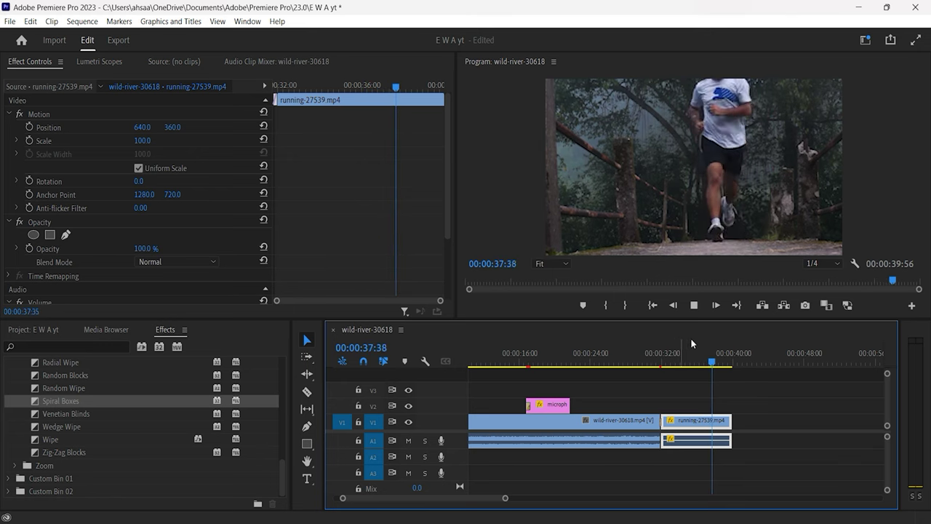
{"action": "left_click", "coordinate": [694, 362]}
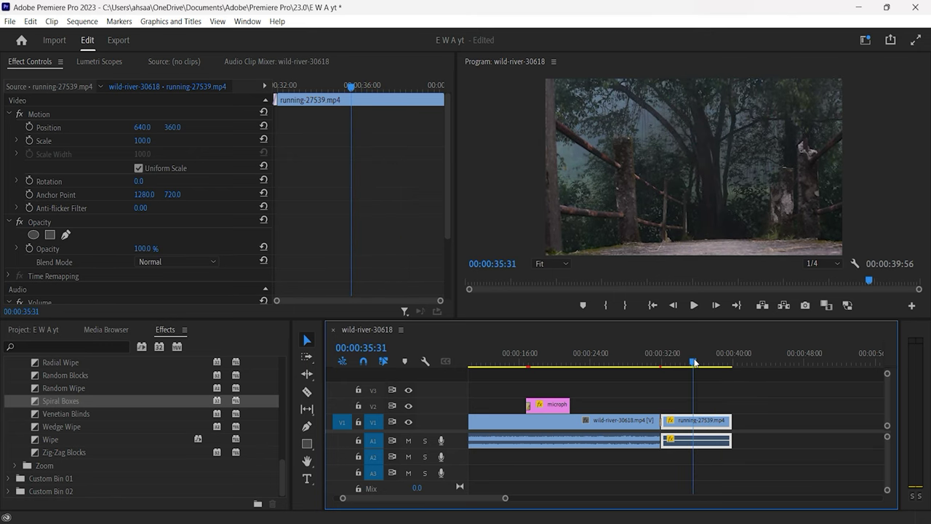